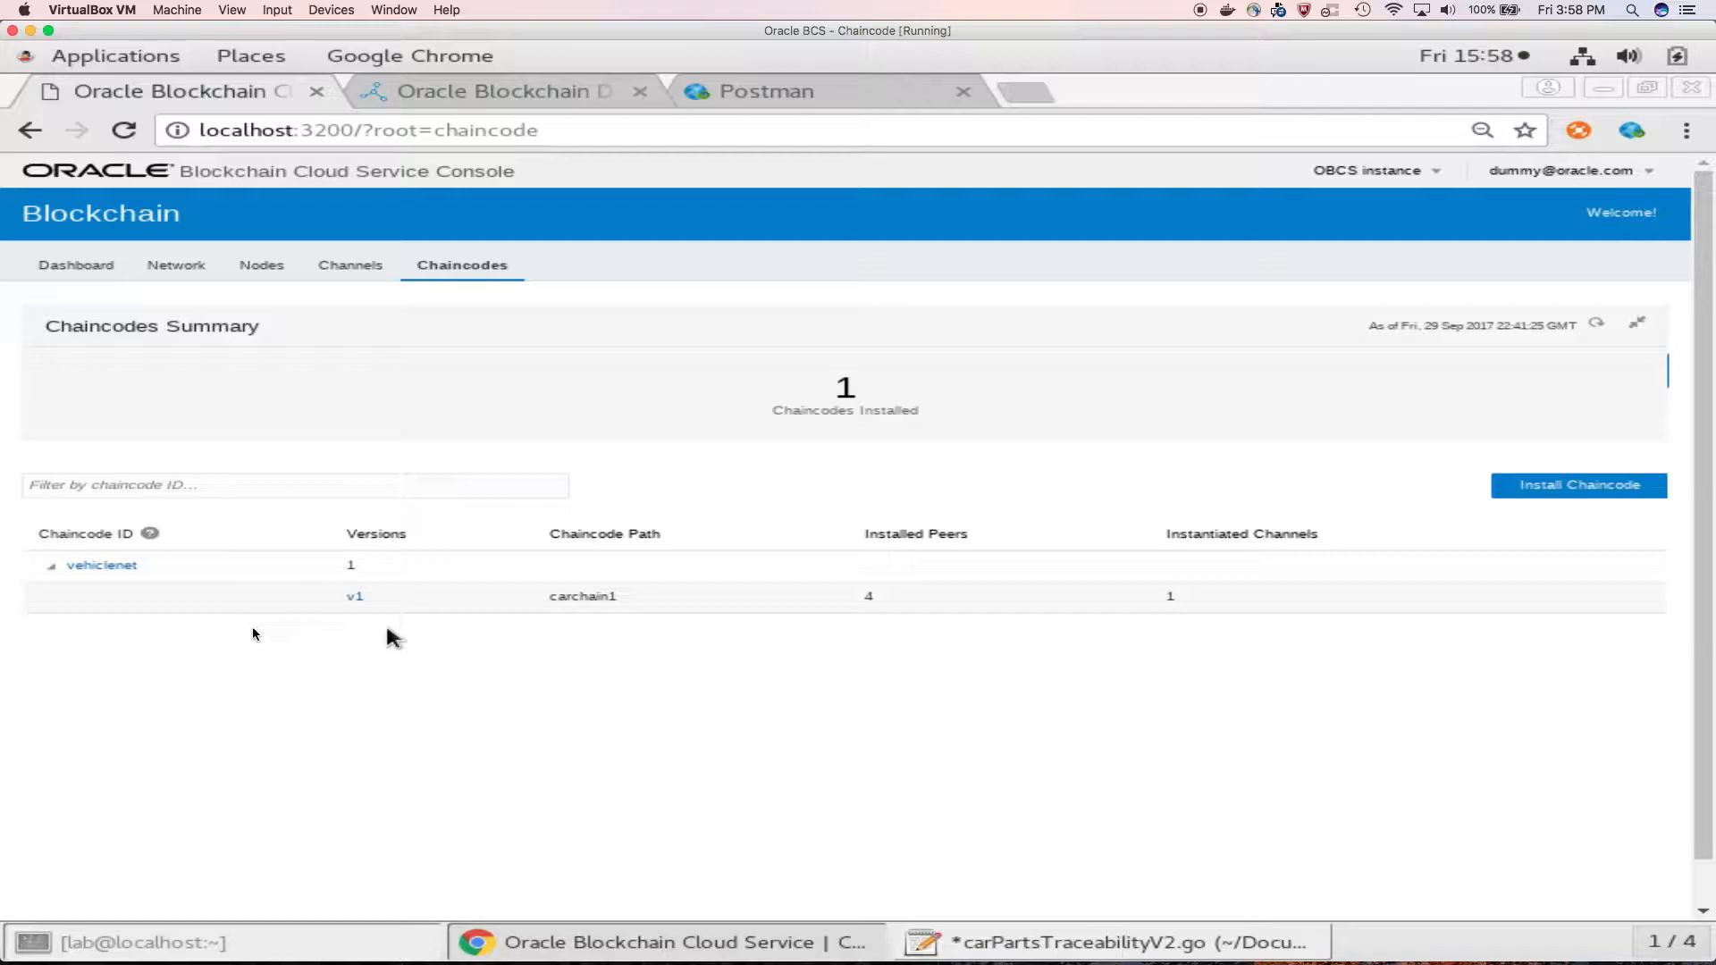
Step: Open version v1 of the vehiclenet chaincode to review the peers it is installed on
click(353, 597)
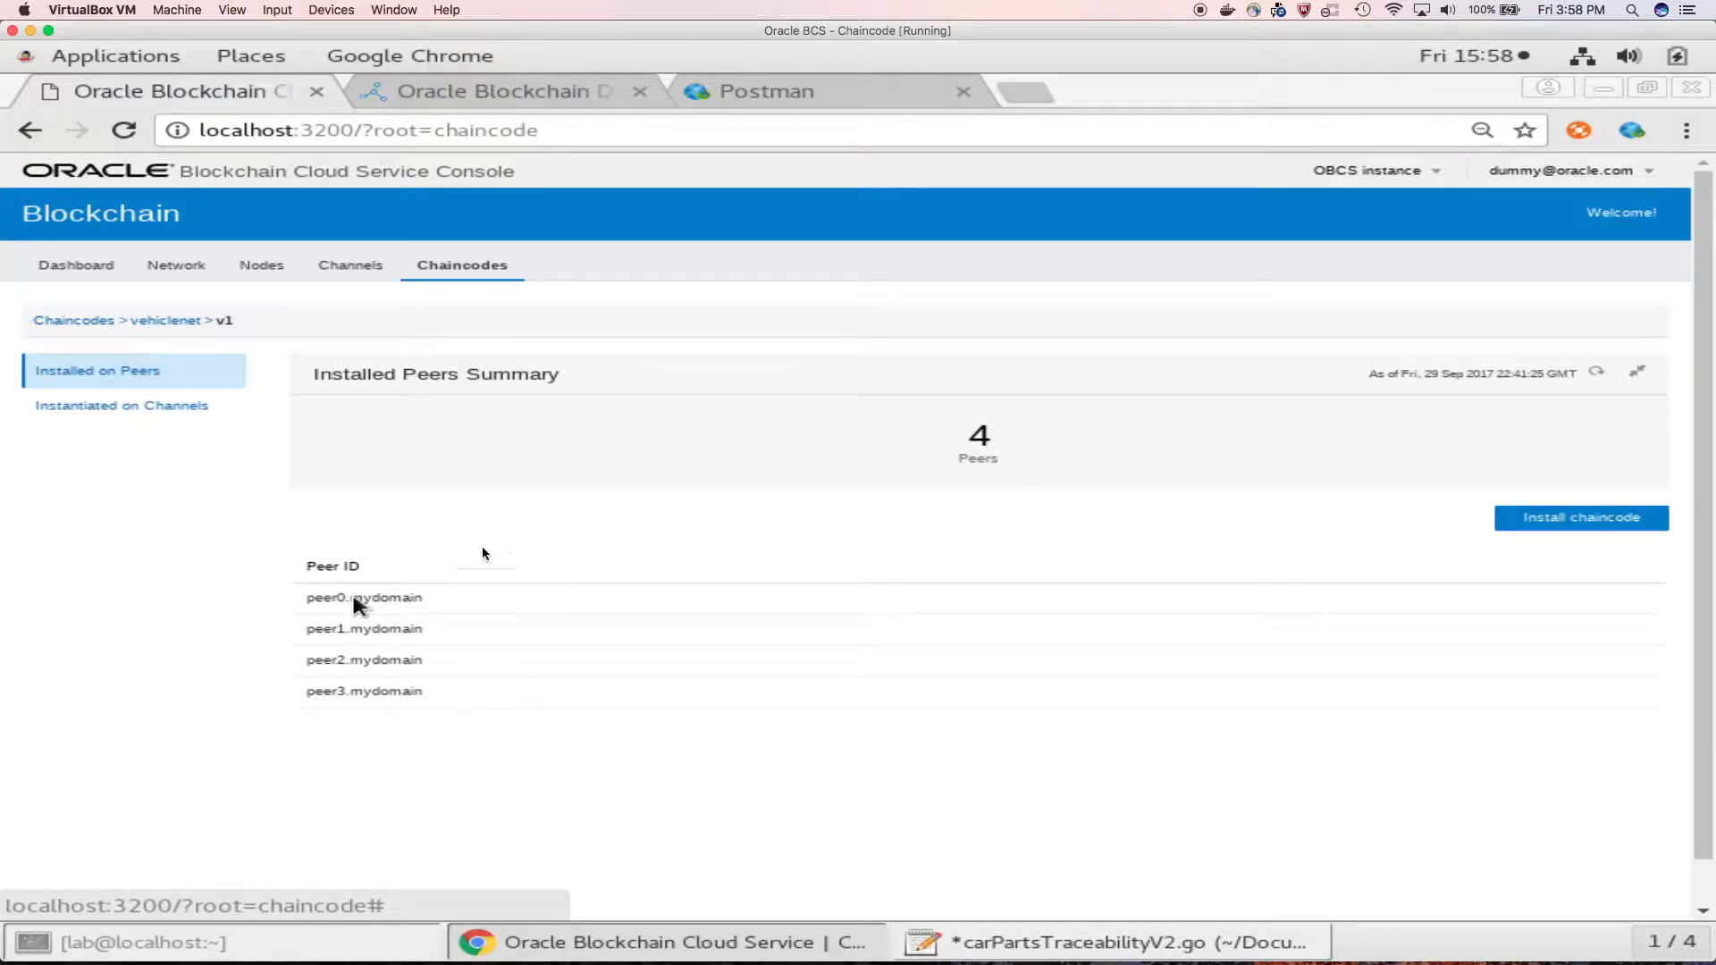
scroll(481, 474, down, 1)
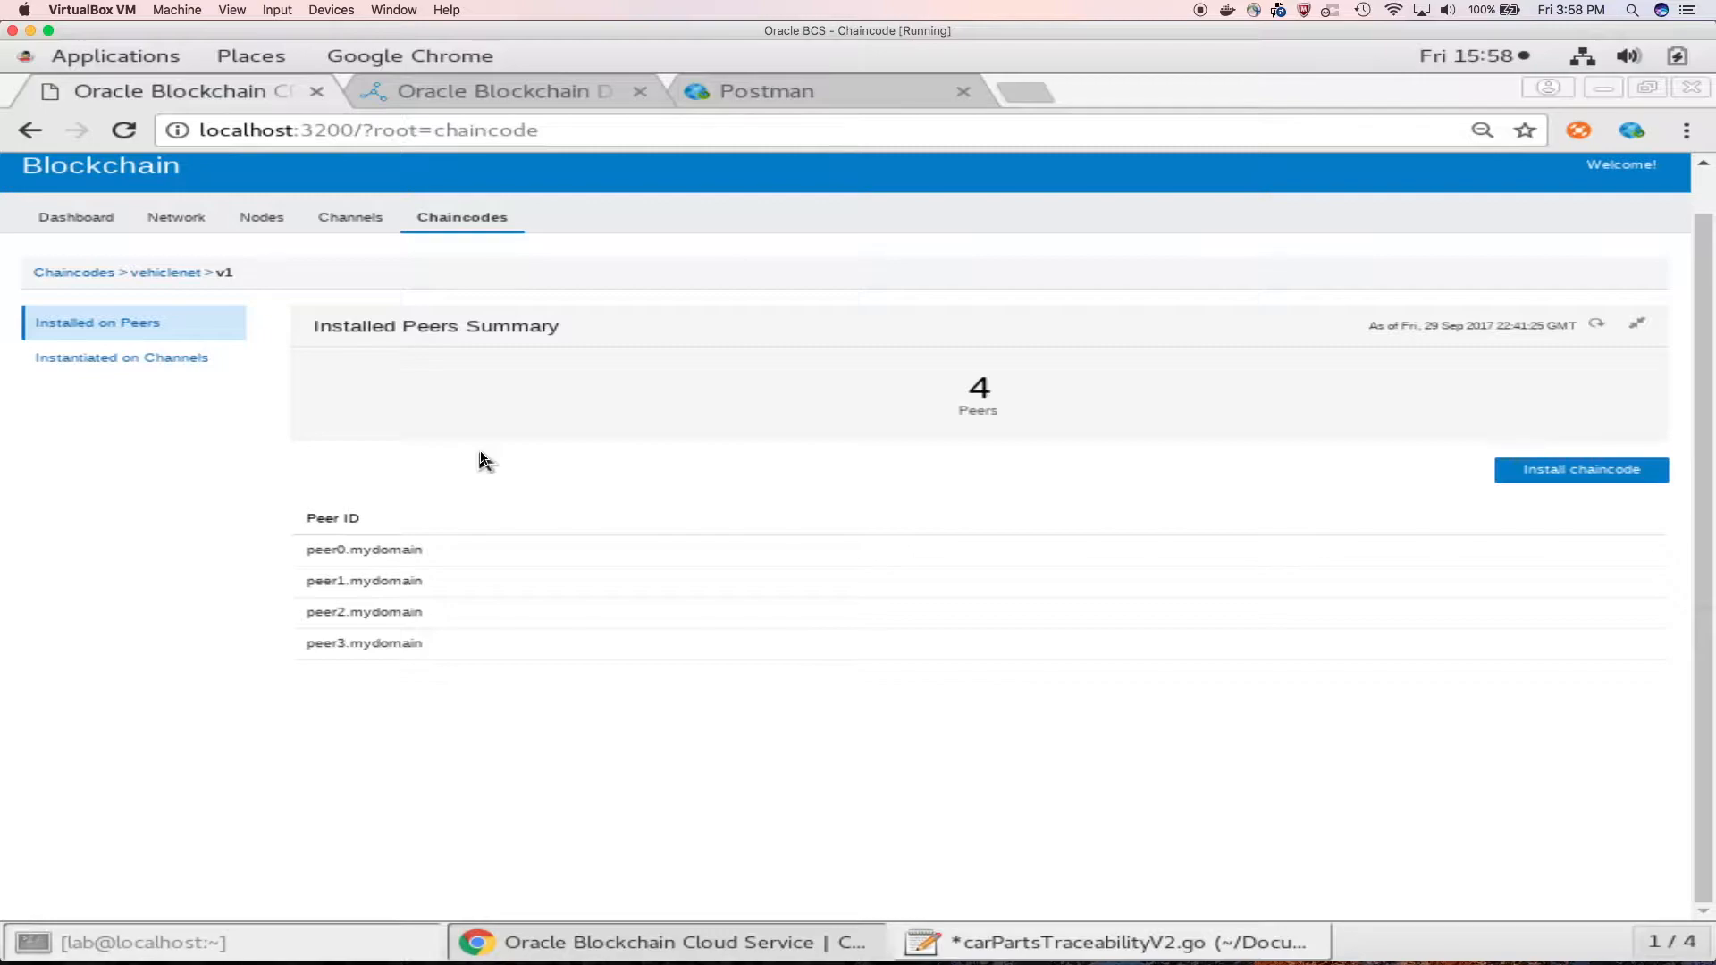
Step: In the Vehicle Trace demo, query the vehicle part with serial number abg1234
click(501, 103)
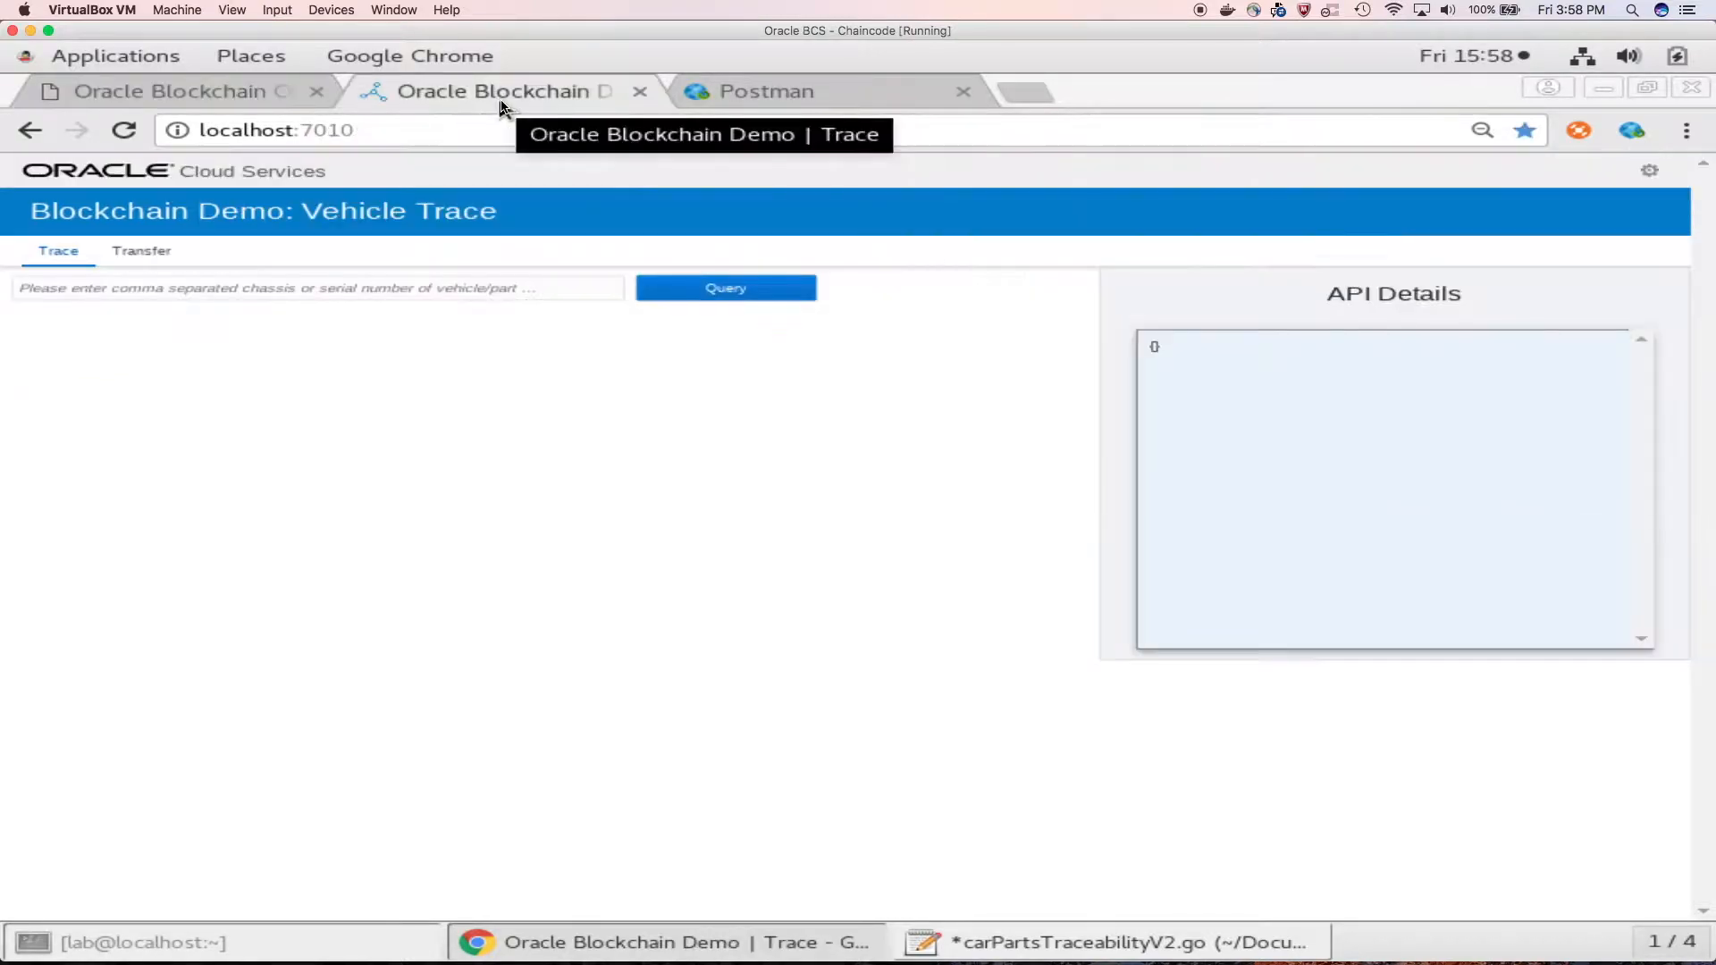
click(467, 287)
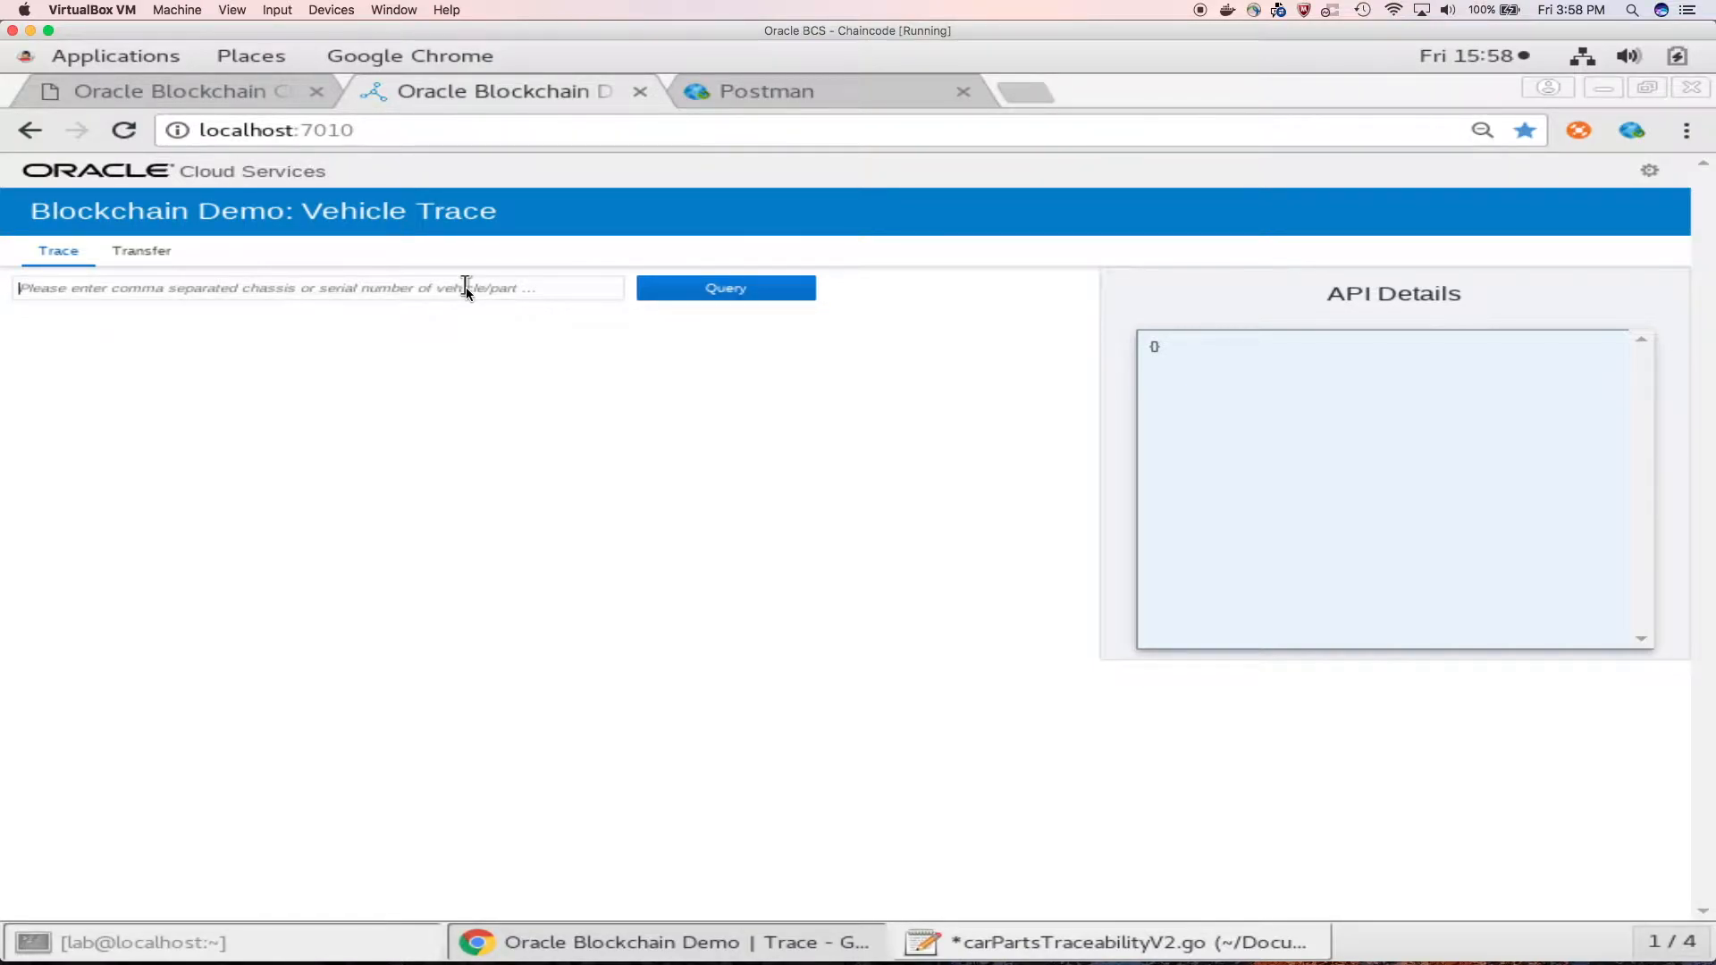
text(abg1234)
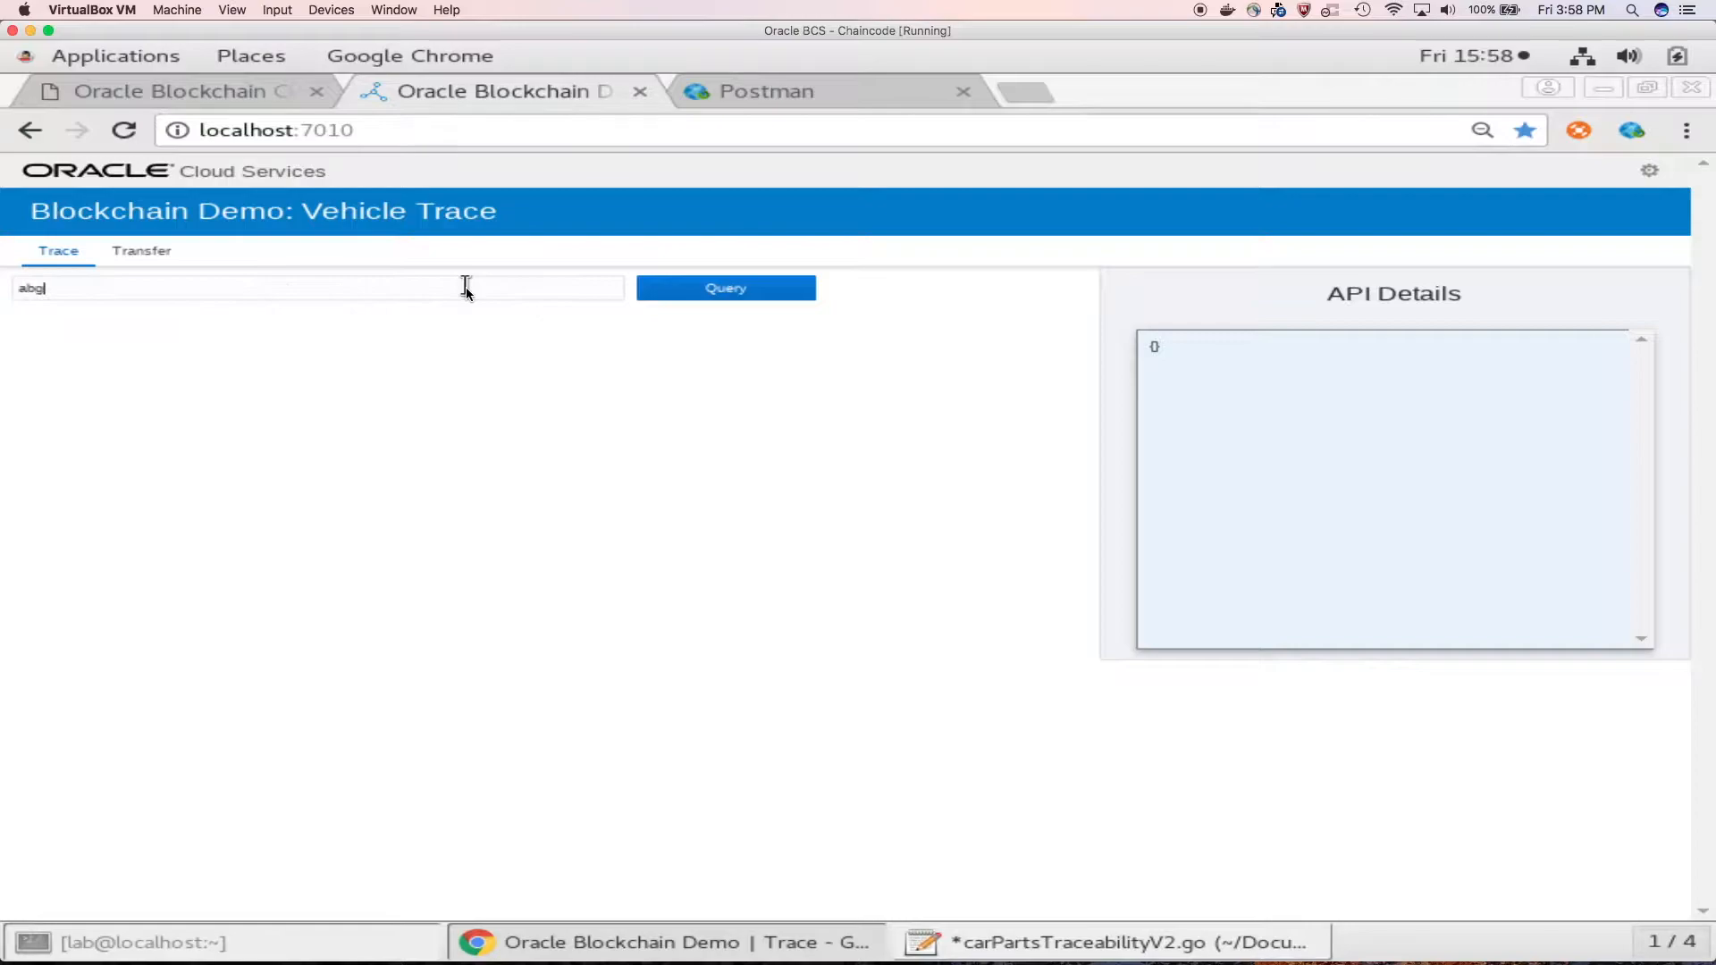
click(717, 290)
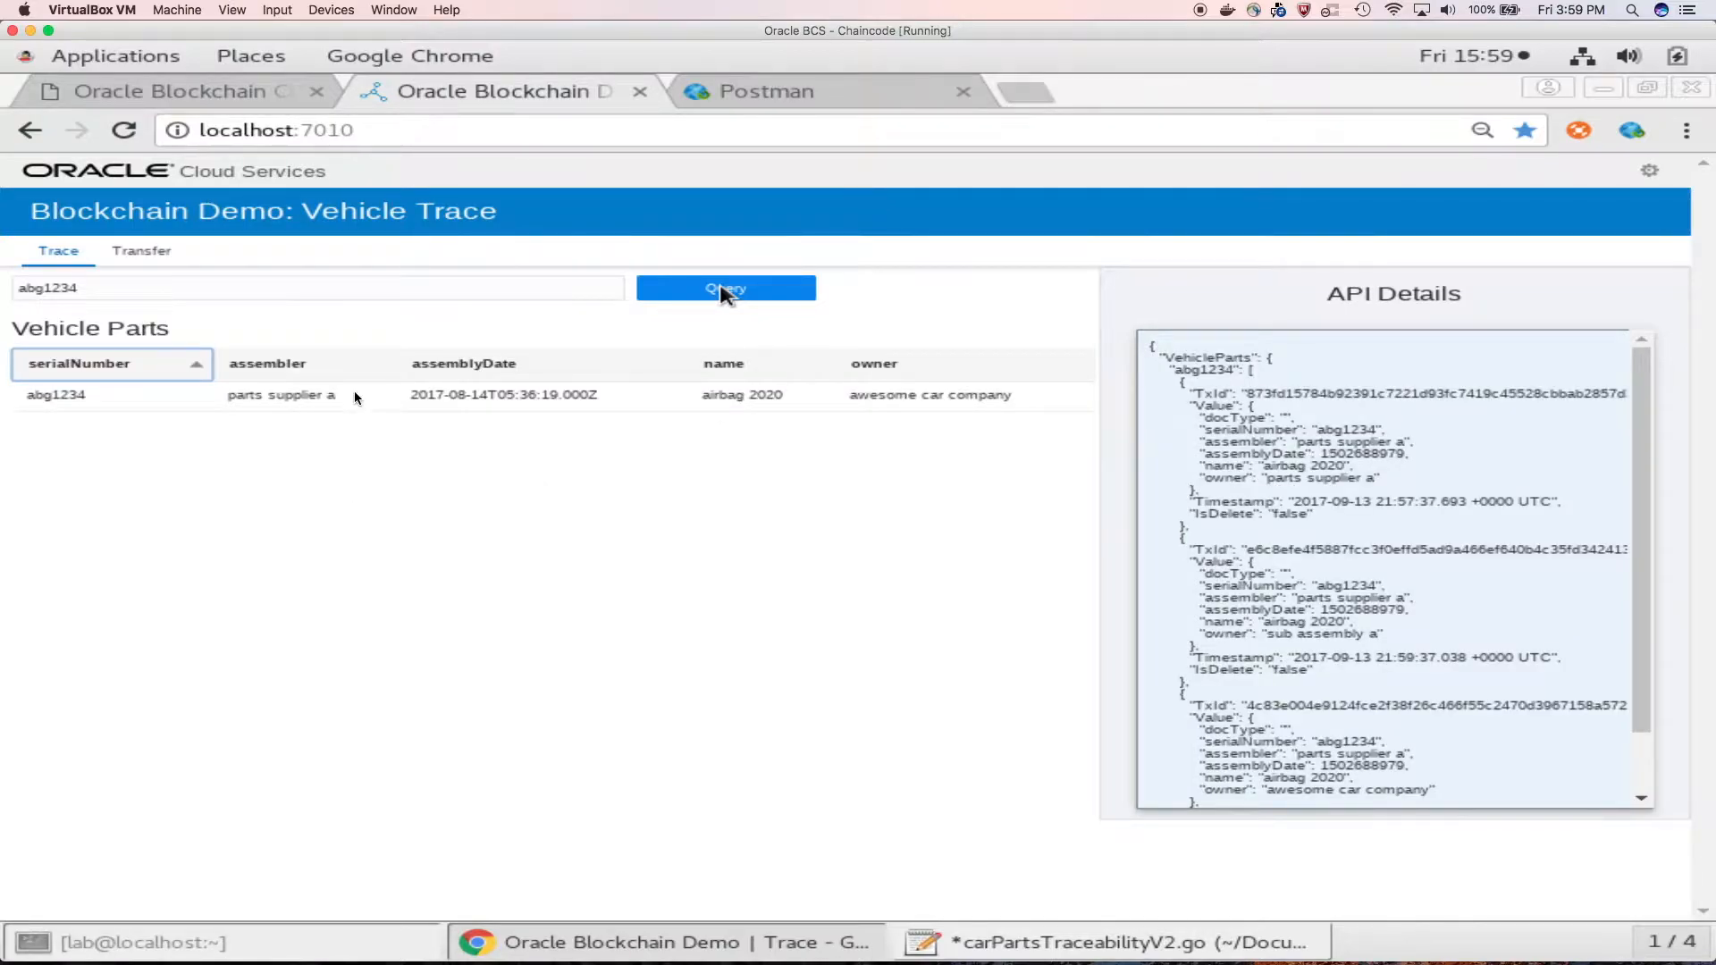
Step: Examine the transfer history timeline of part abg1234 and the details of its transactions
click(356, 395)
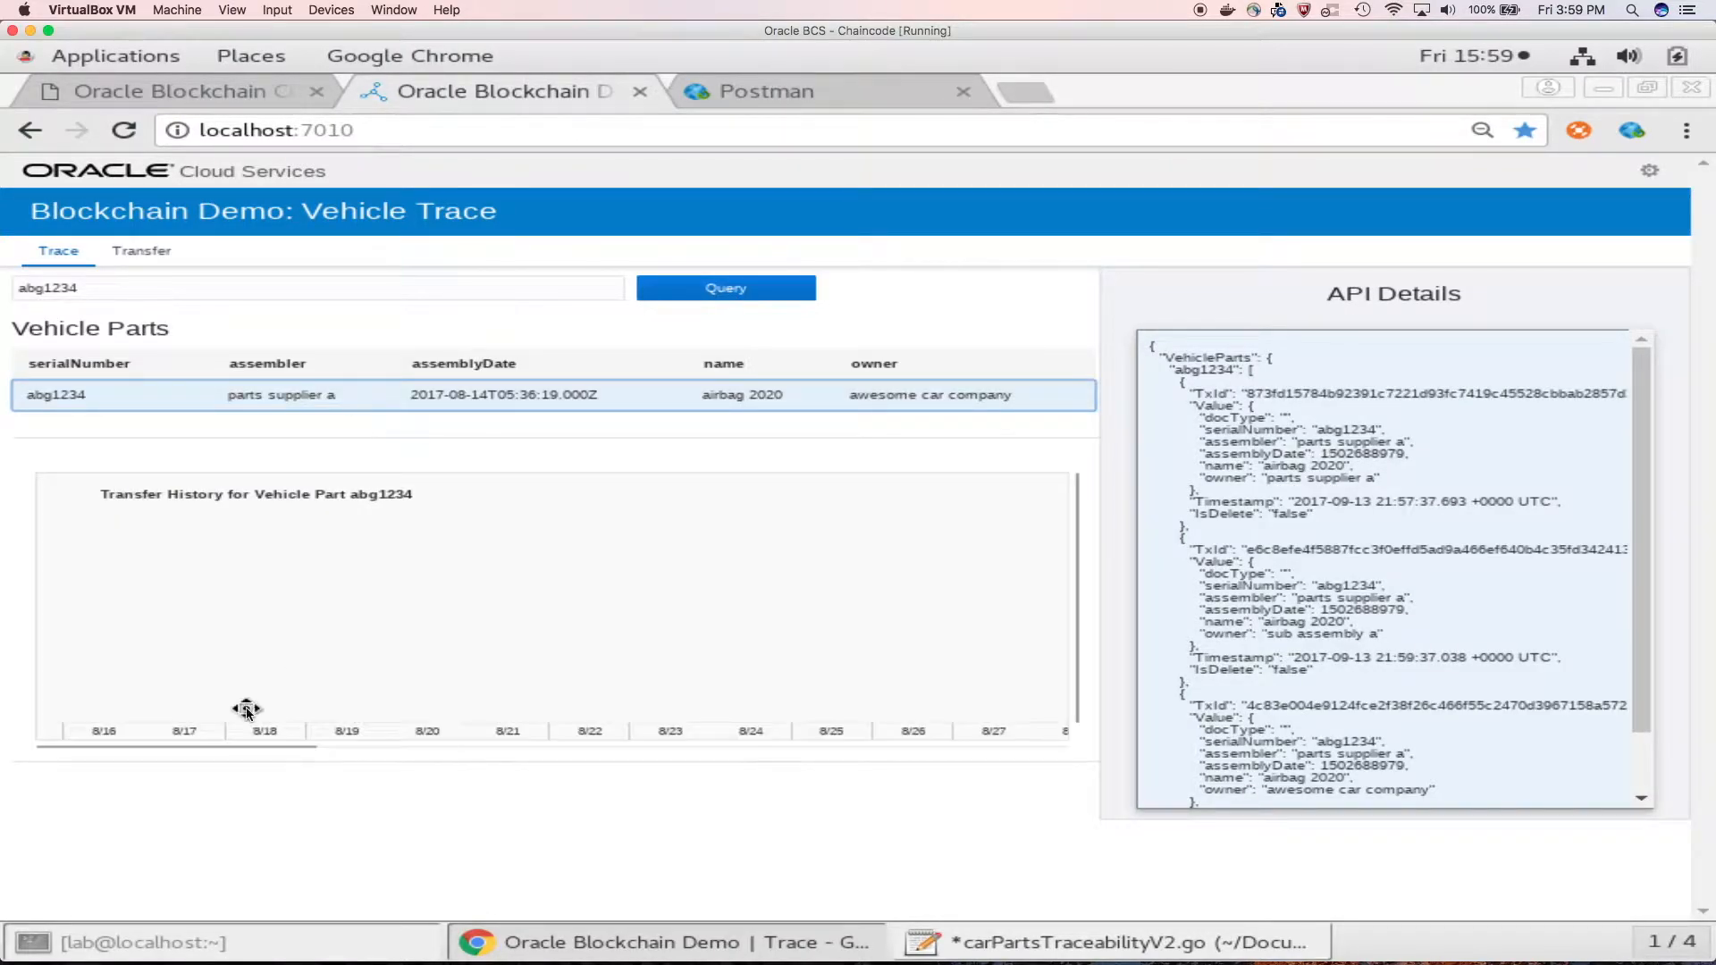
drag(252, 743, 416, 740)
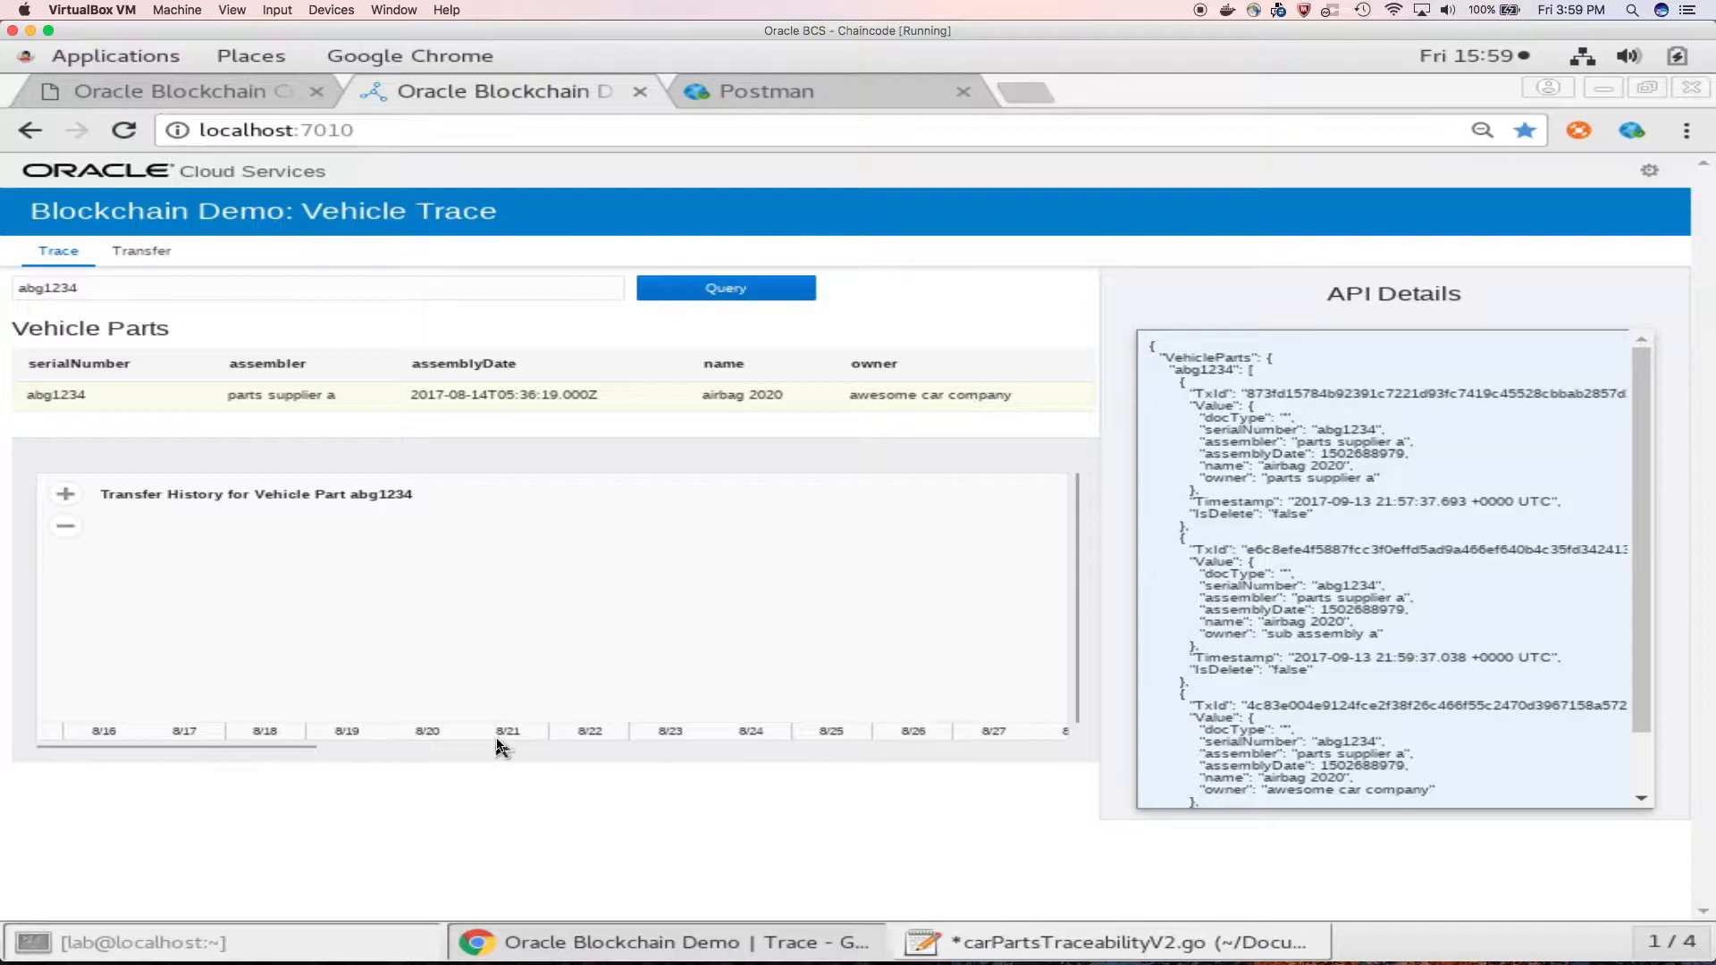
drag(308, 747, 817, 741)
click(656, 688)
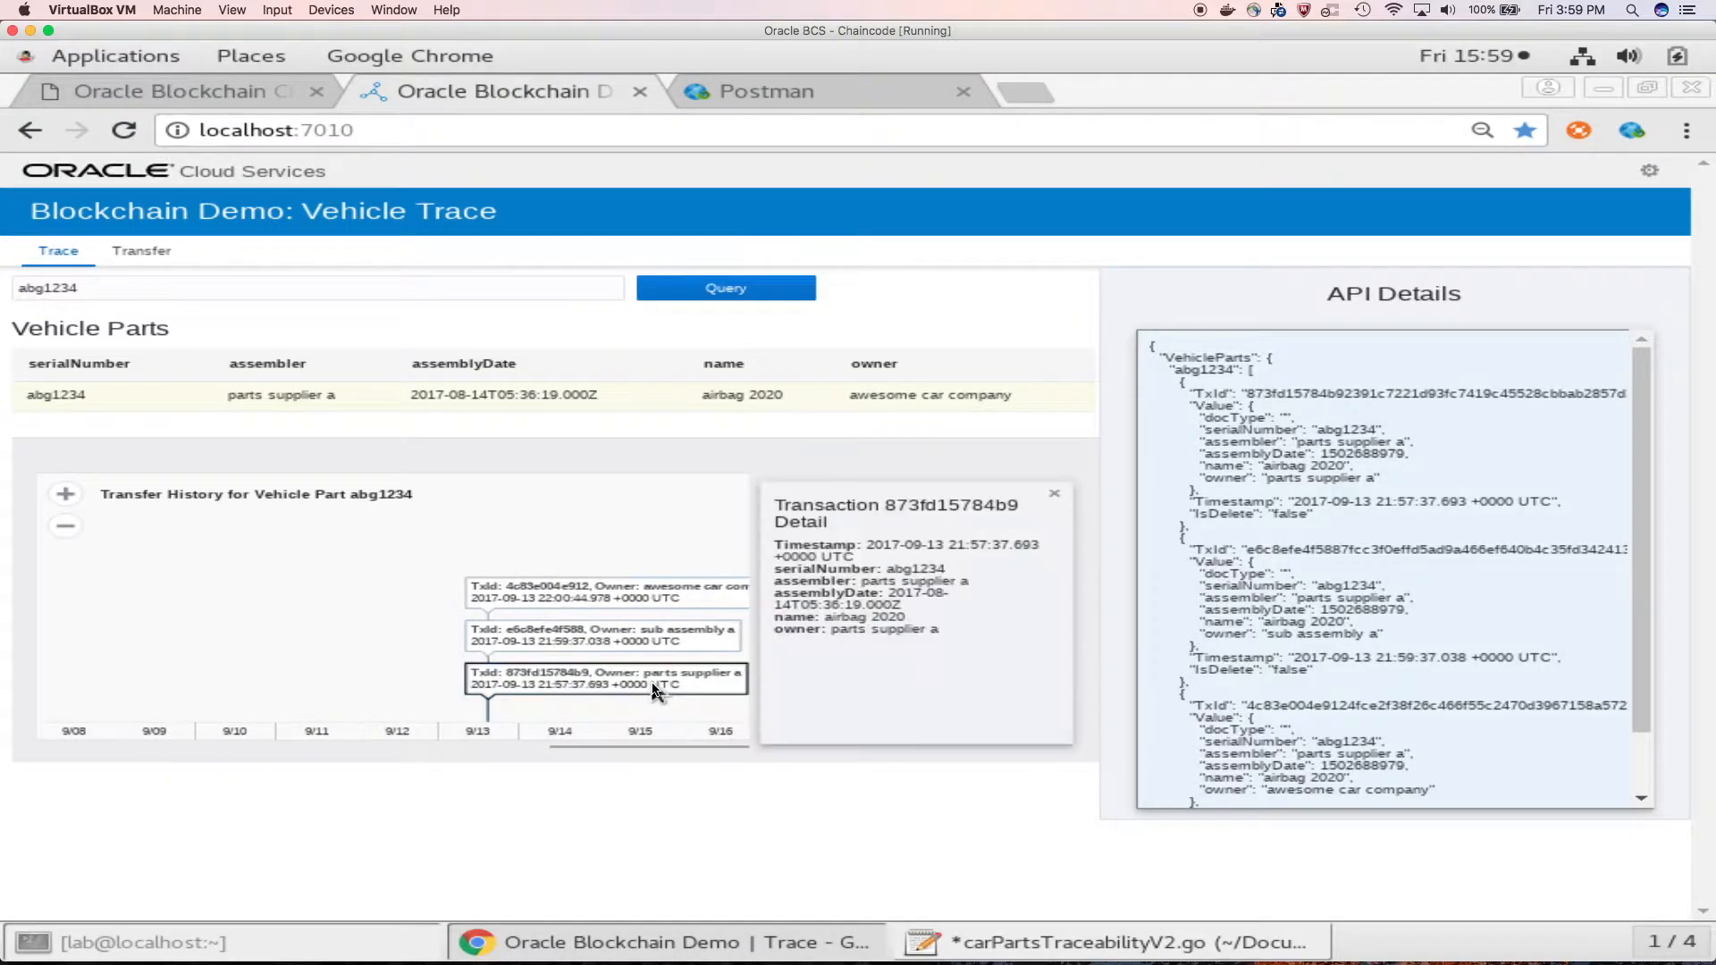
click(652, 638)
click(646, 606)
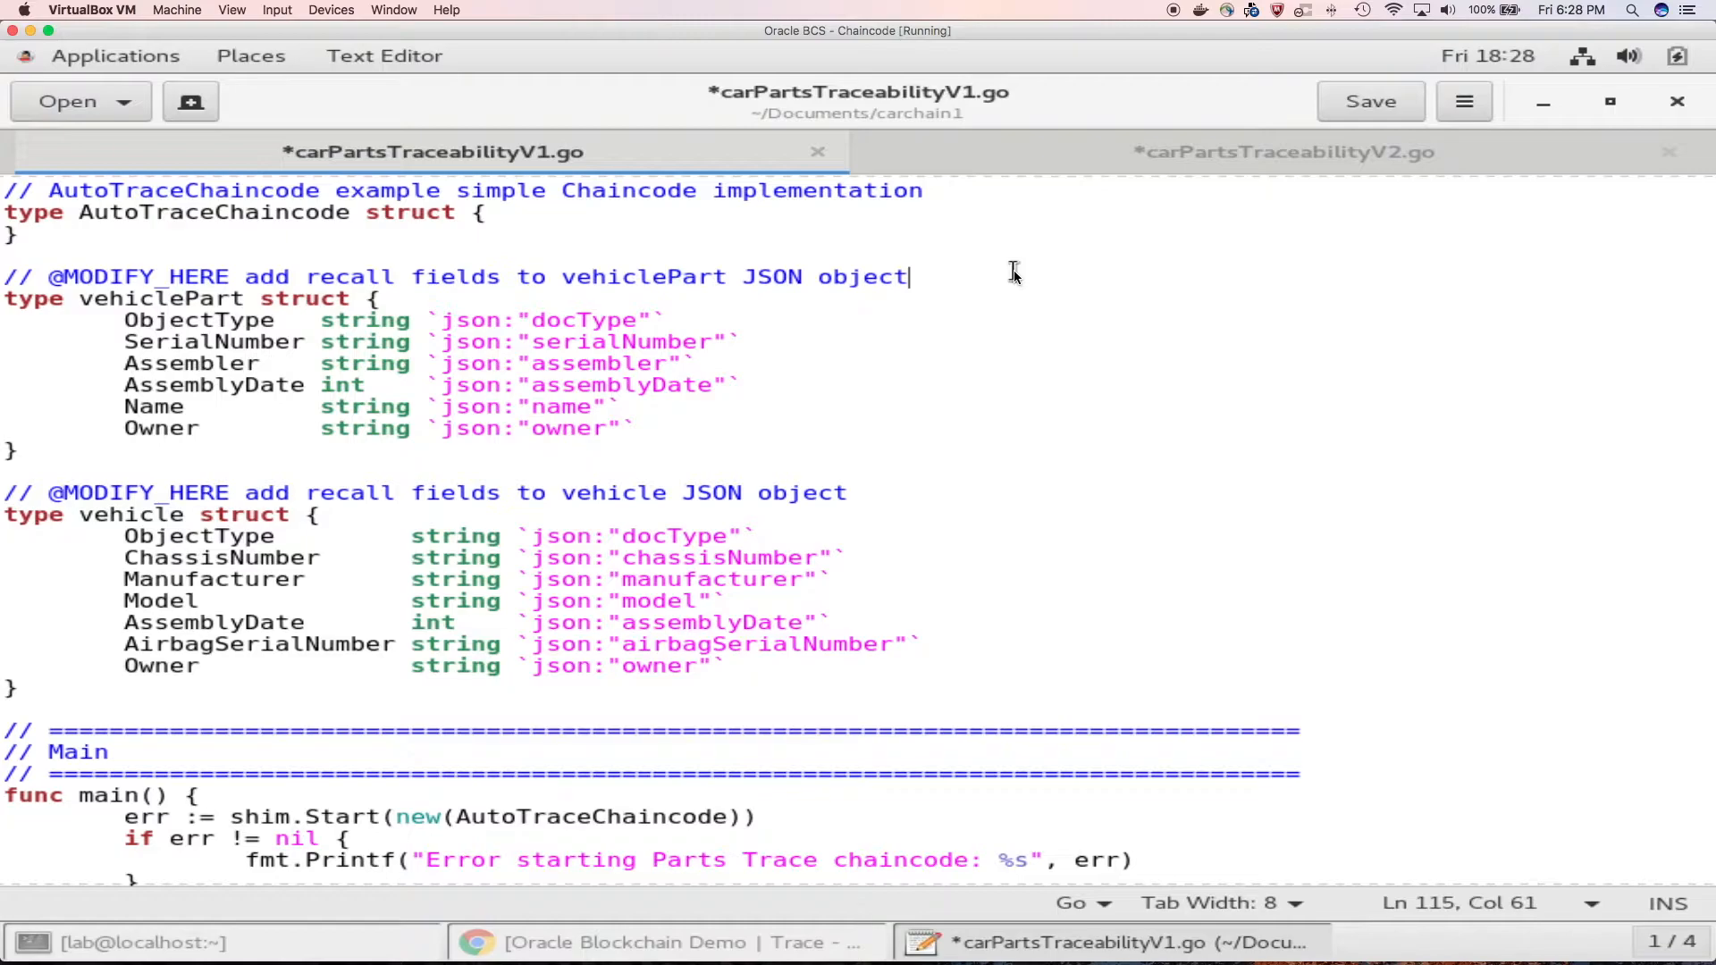
Step: Review the recall fields and the setPartRecallState function in carPartsTraceabilityV2.go
click(1146, 148)
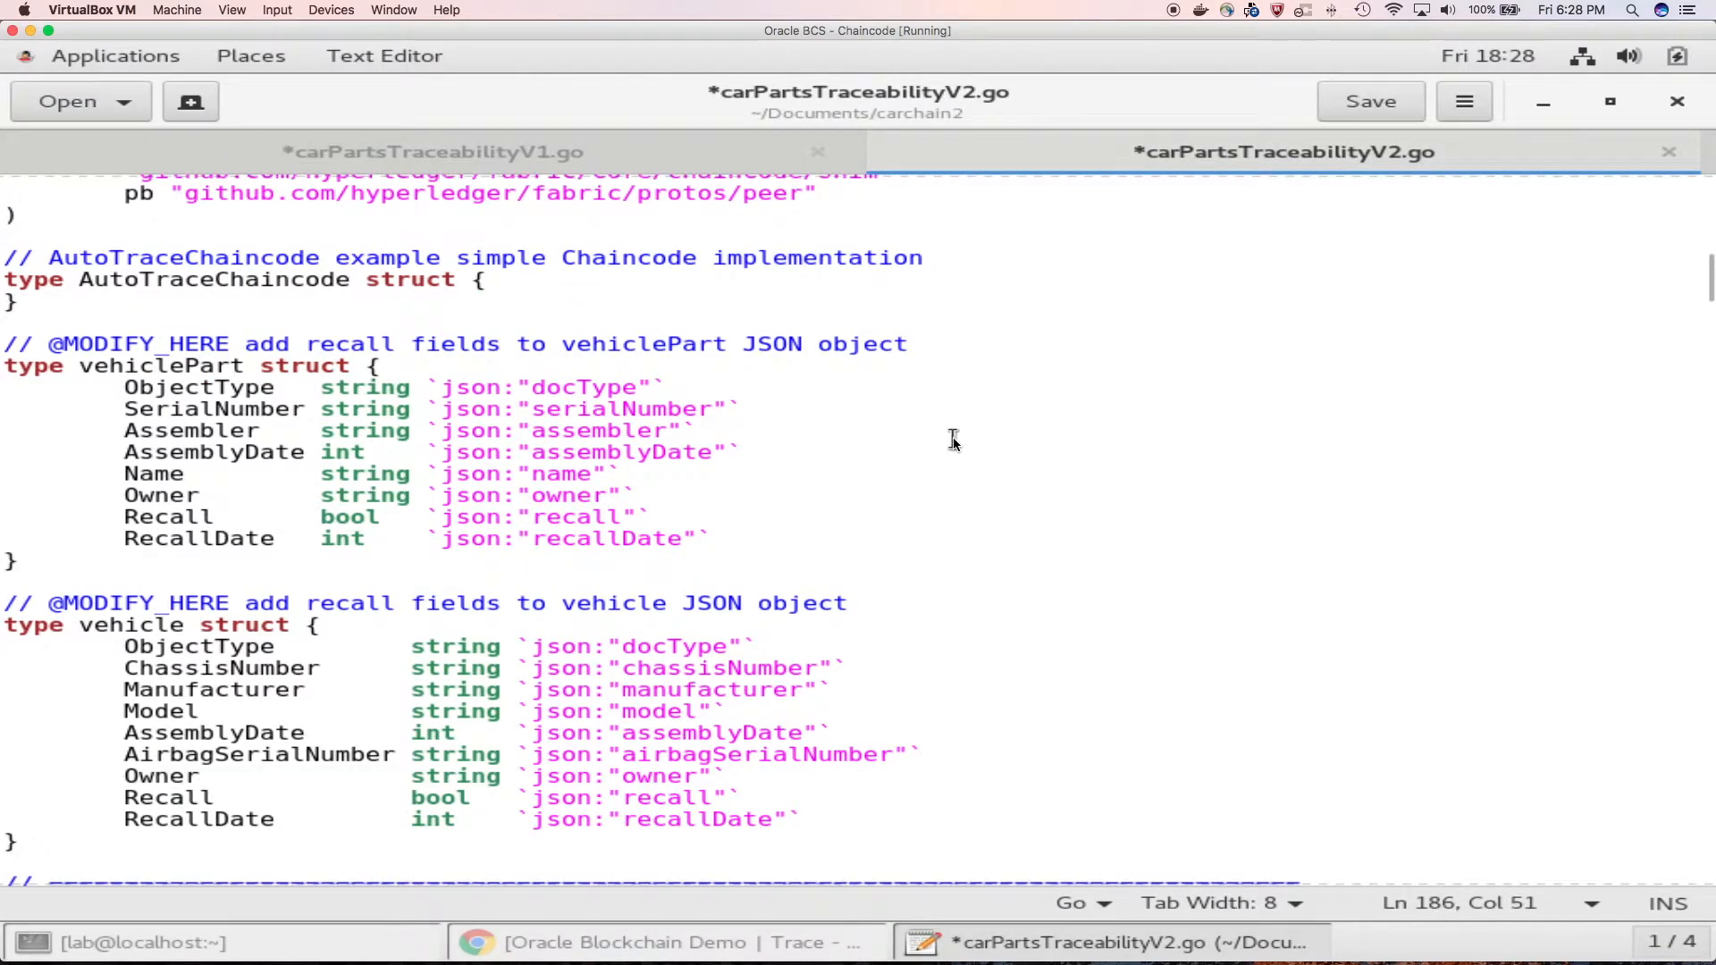
drag(727, 540, 0, 526)
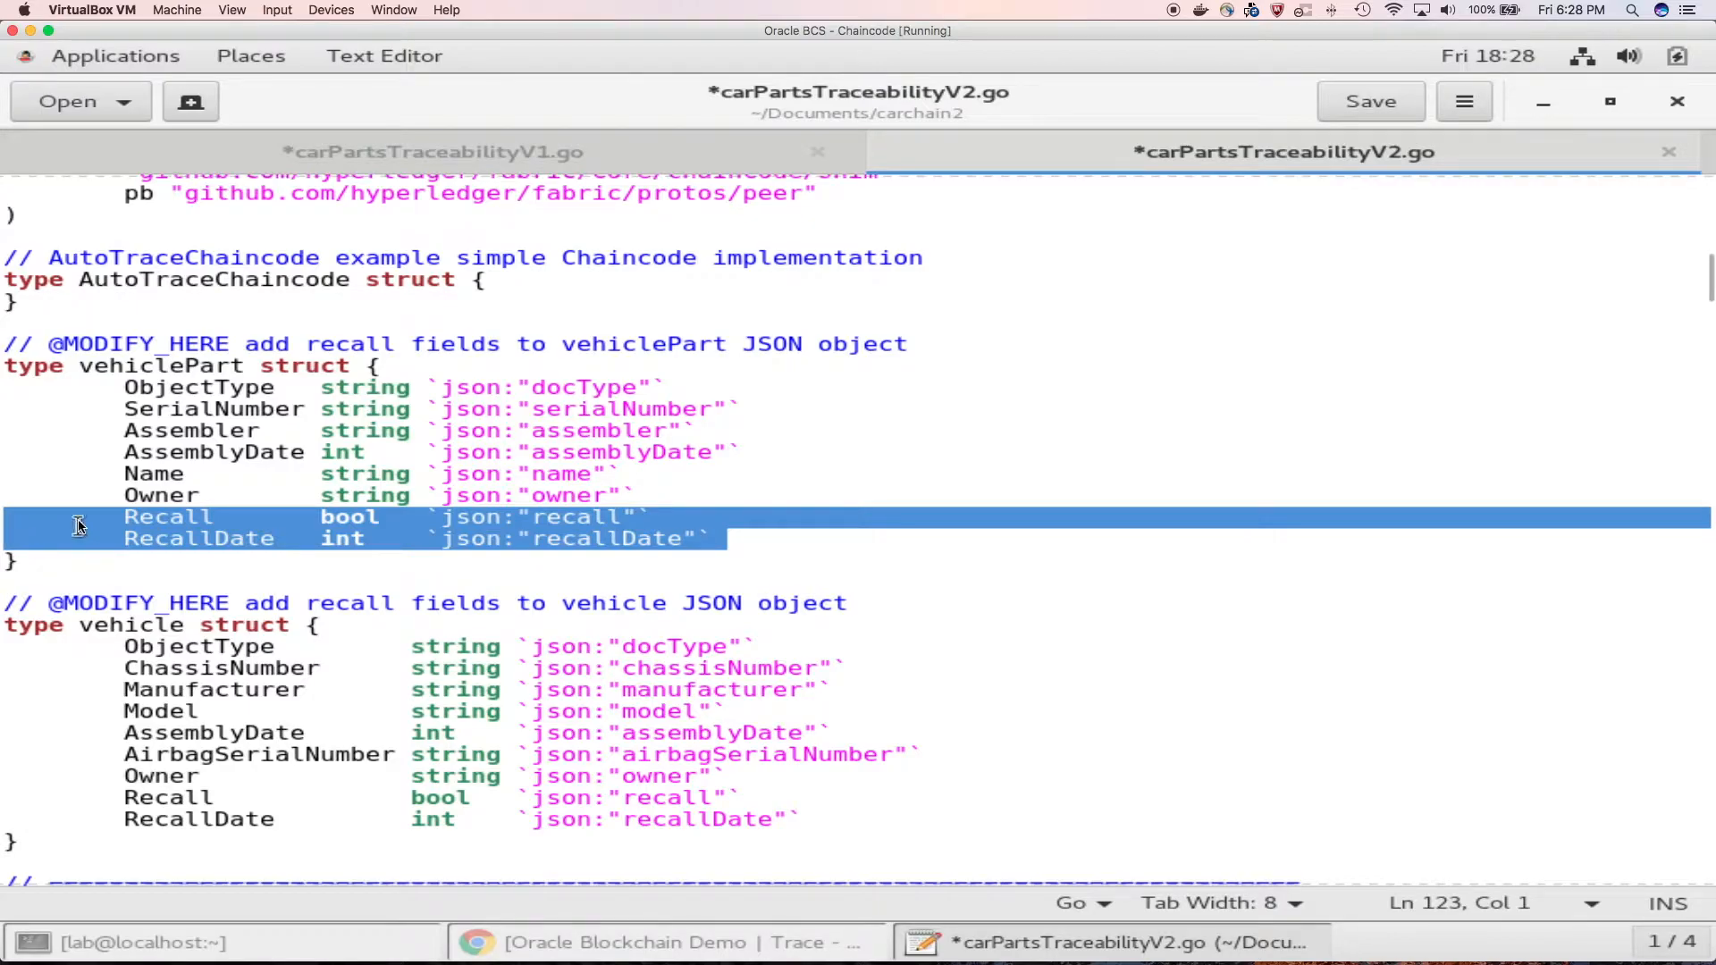
scroll(561, 556, down, 2)
scroll(560, 556, down, 18)
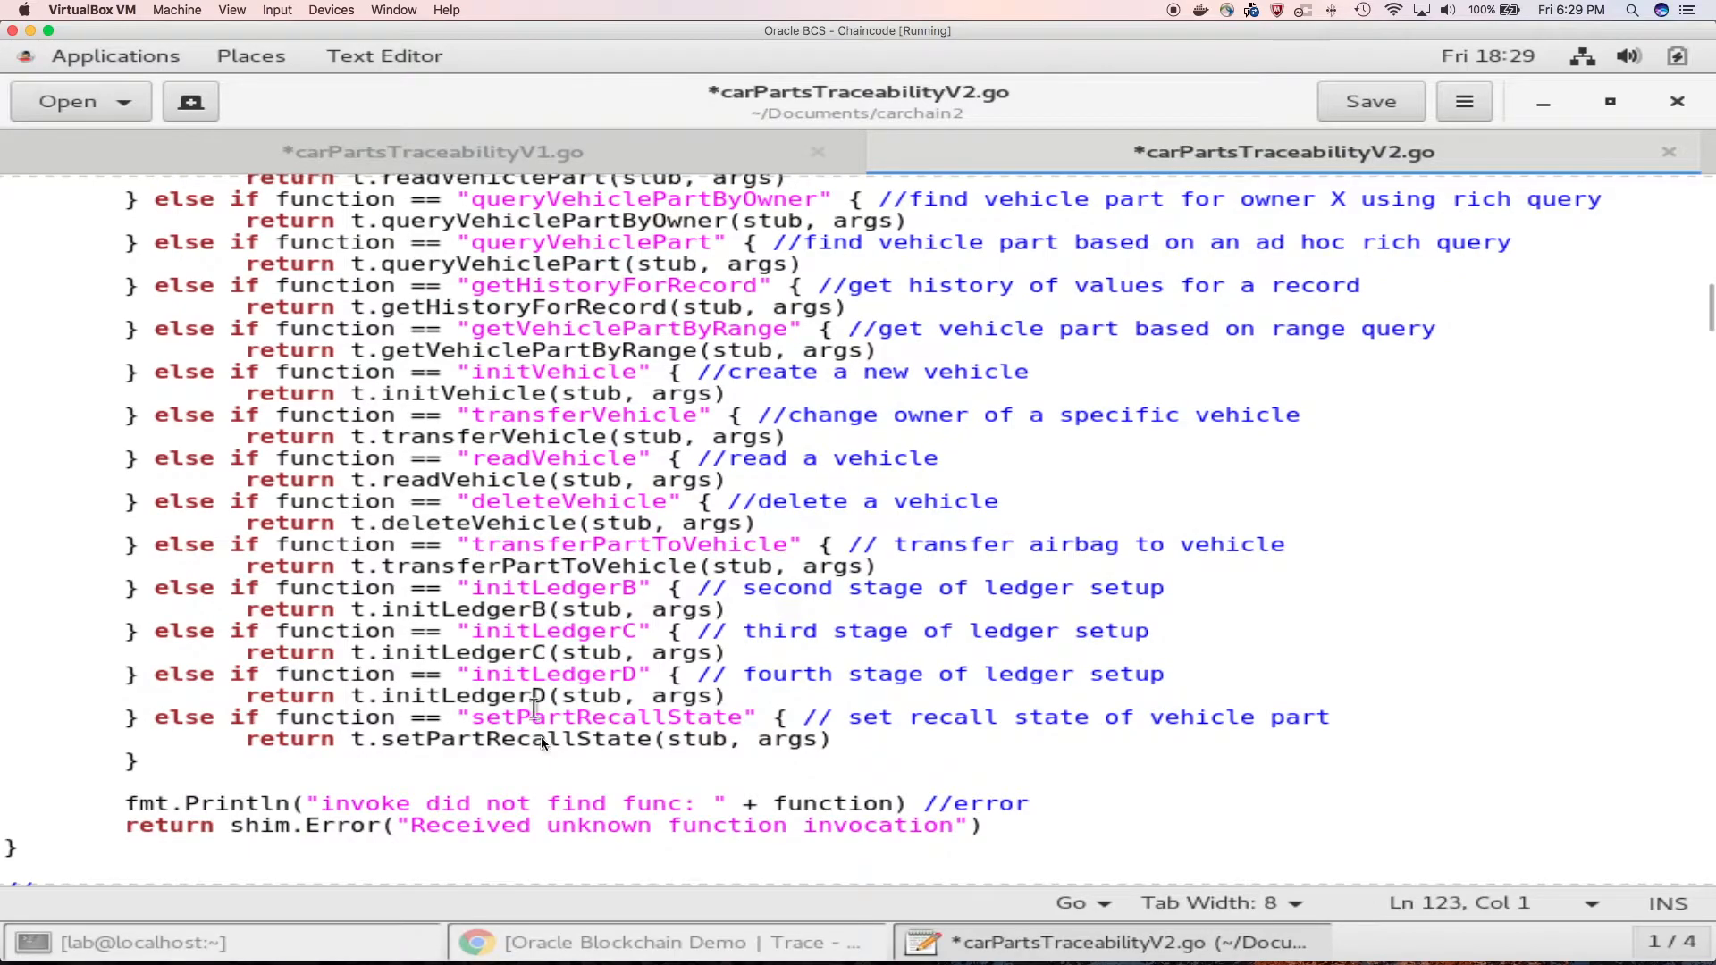
double_click(553, 717)
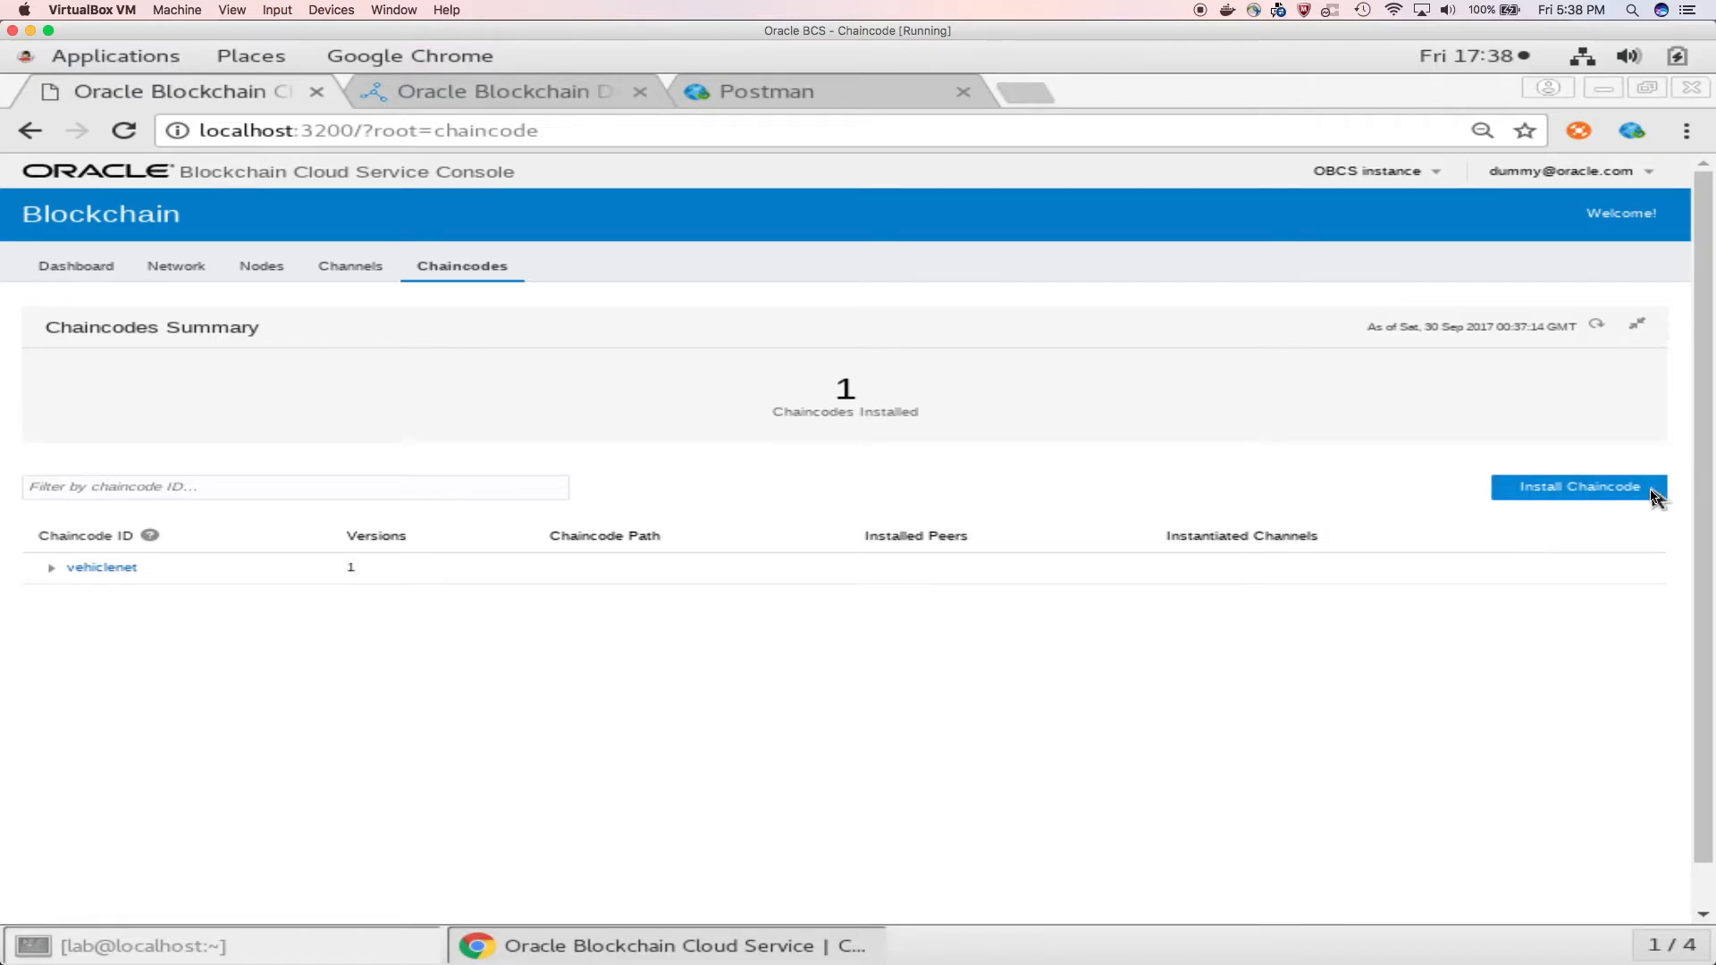
Step: Start installing a chaincode named vehiclenet with version v2
click(1604, 500)
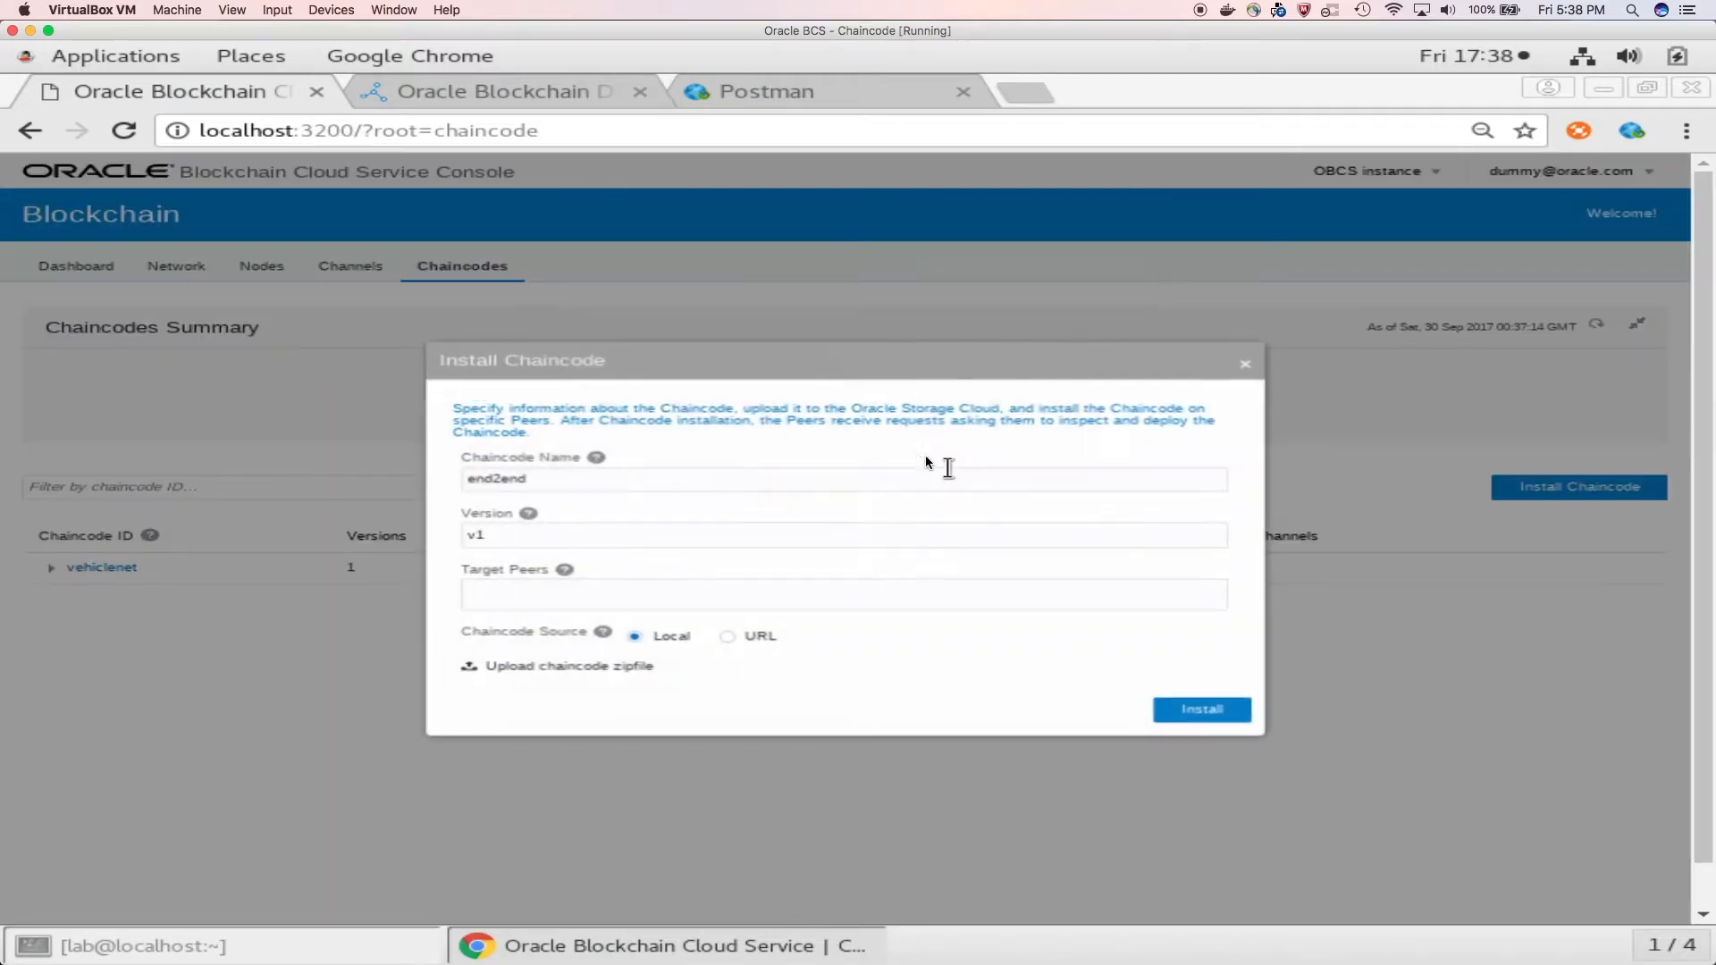
double_click(800, 473)
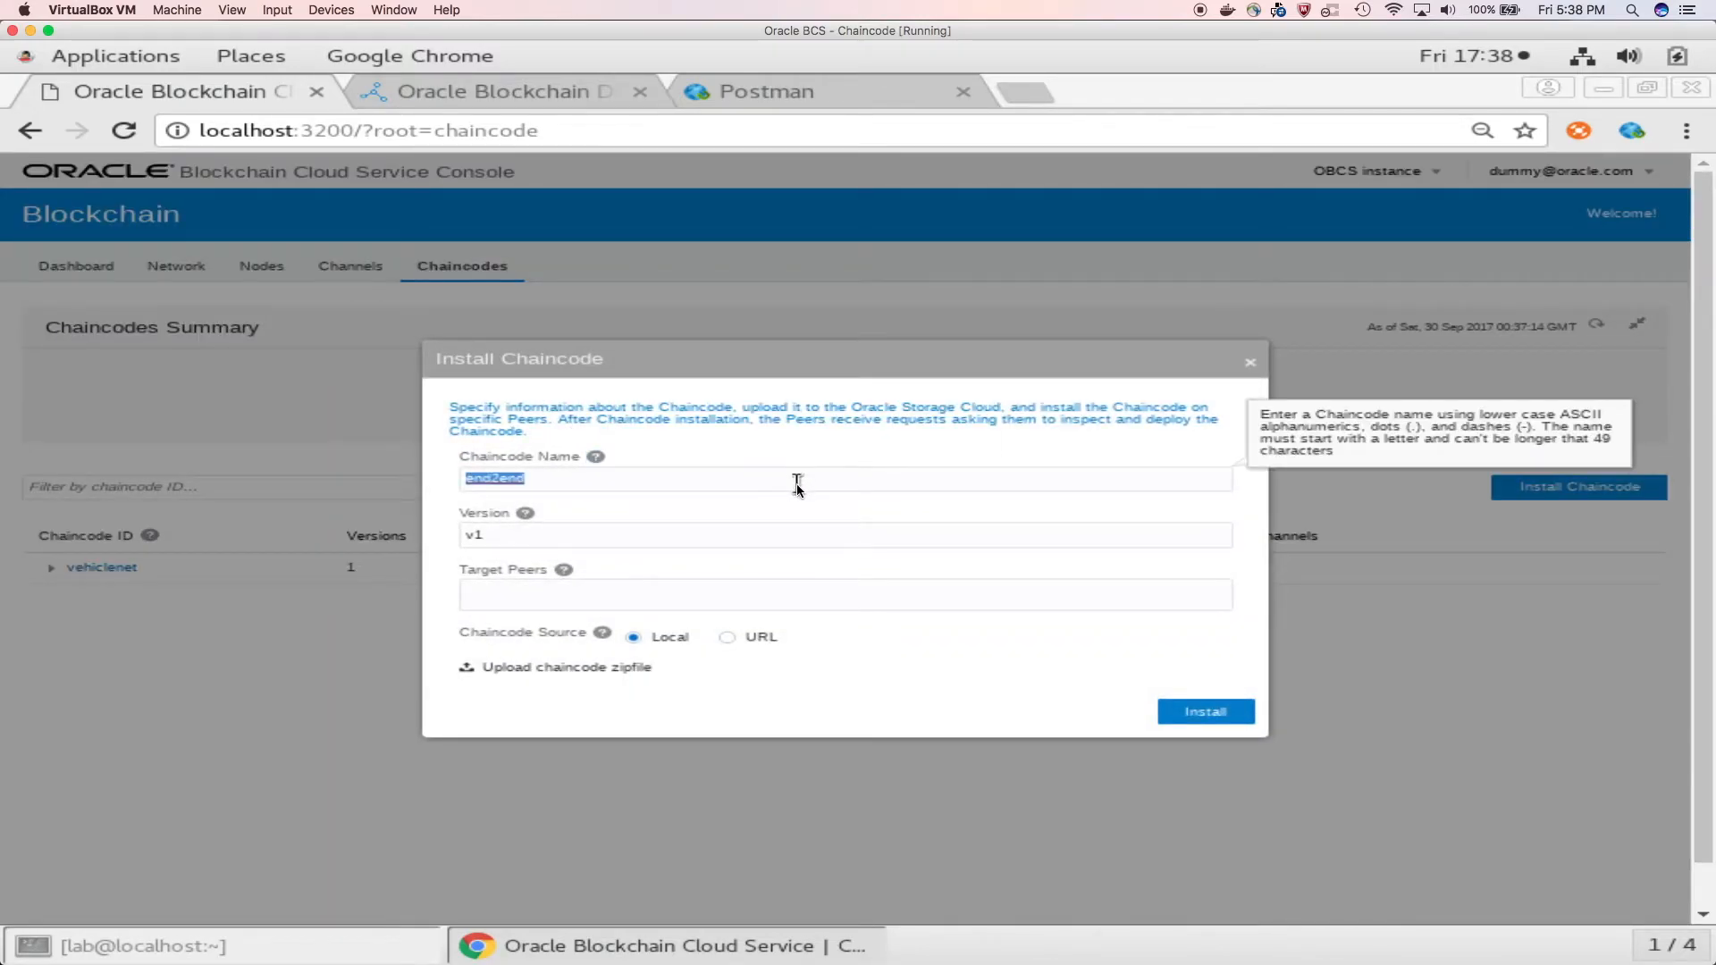
text(vehiclenet)
click(610, 542)
key(BackSpace)
text(2)
Step: Select peer0 through peer3 of mydomain as the target peers for the installation
click(622, 603)
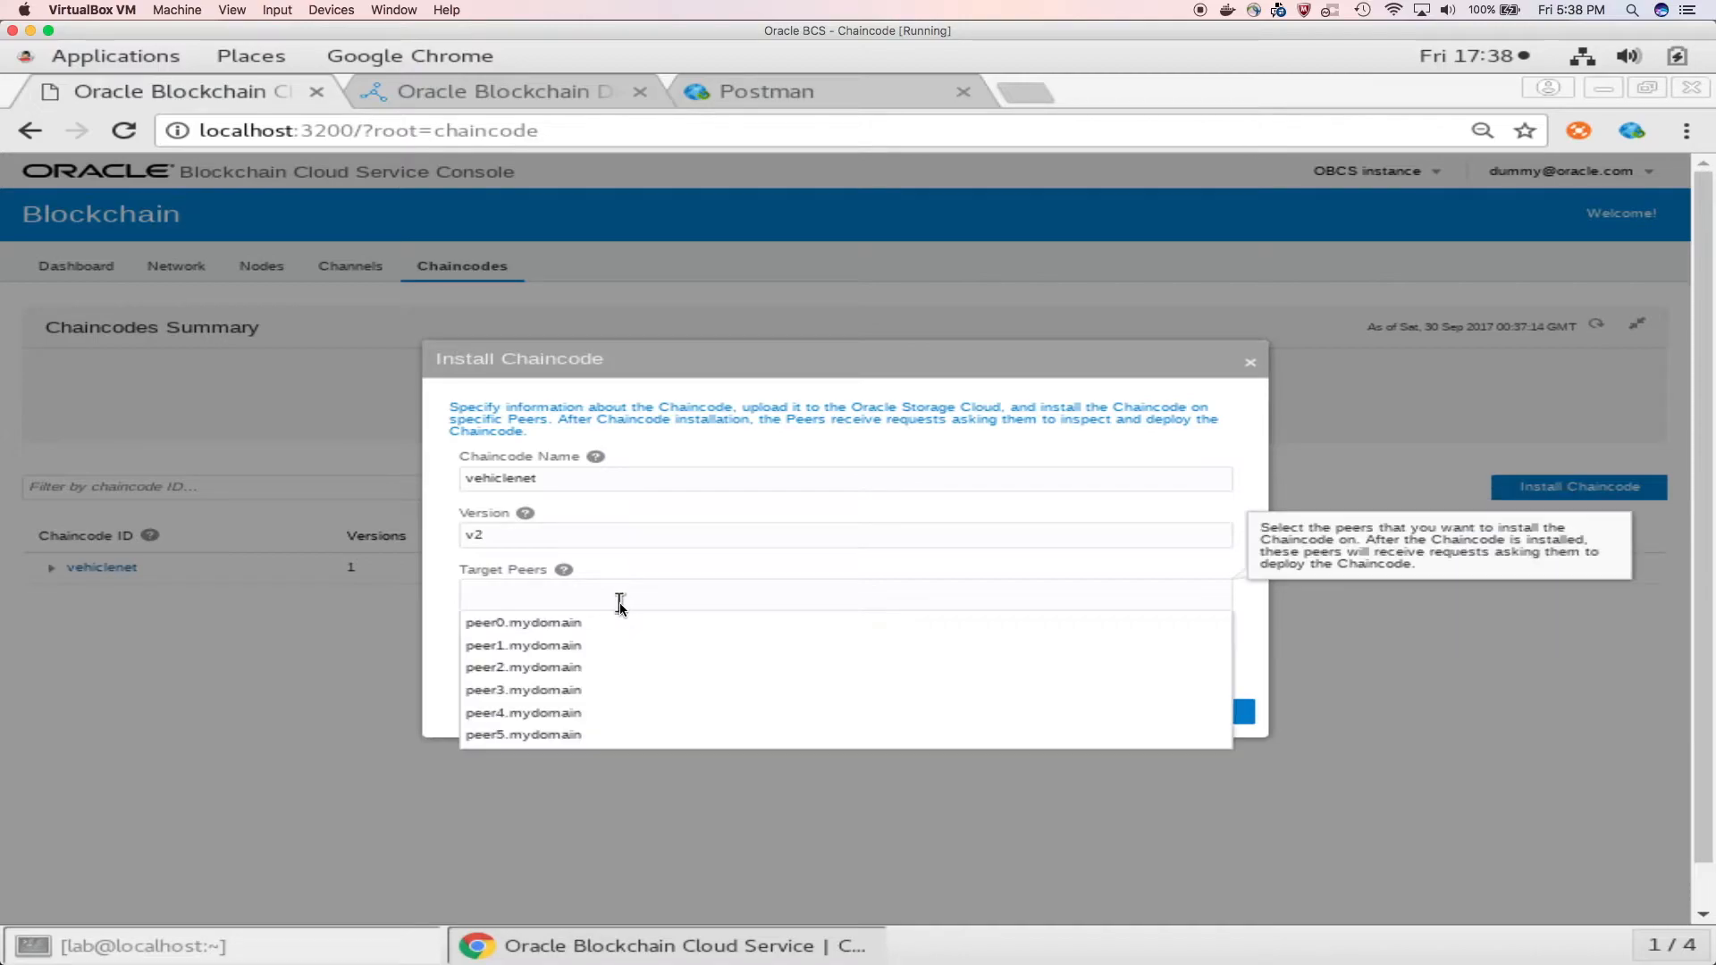
click(616, 623)
click(685, 600)
click(689, 623)
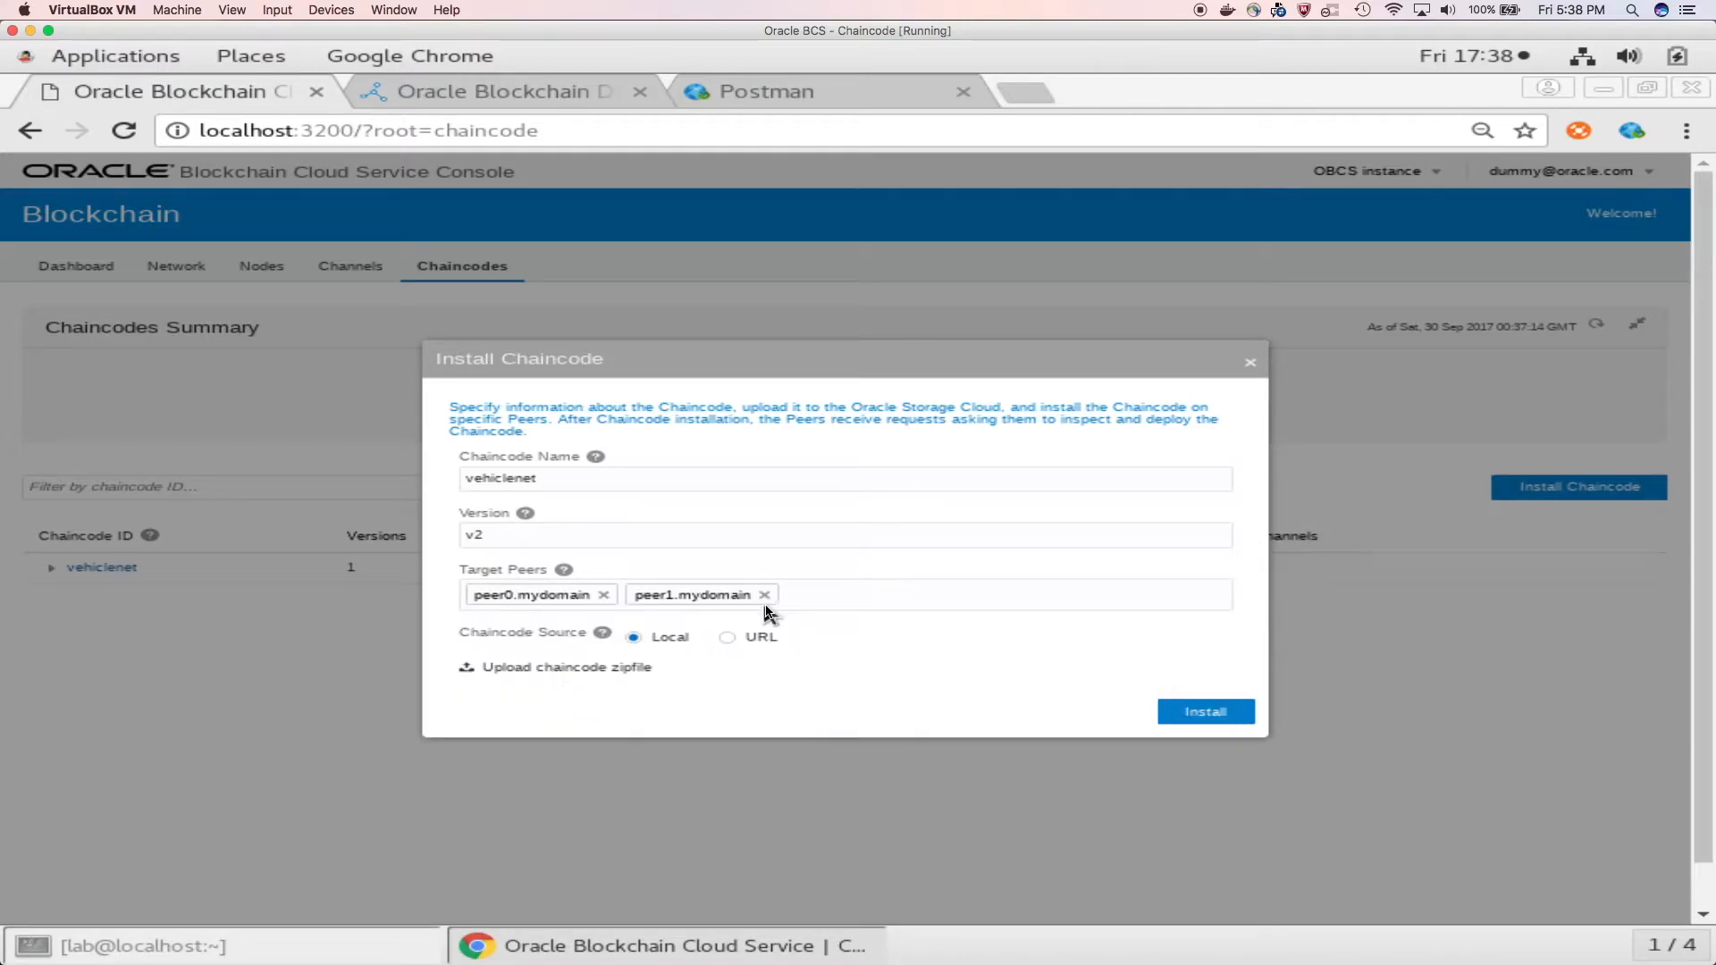
click(831, 595)
click(804, 623)
click(974, 604)
click(912, 626)
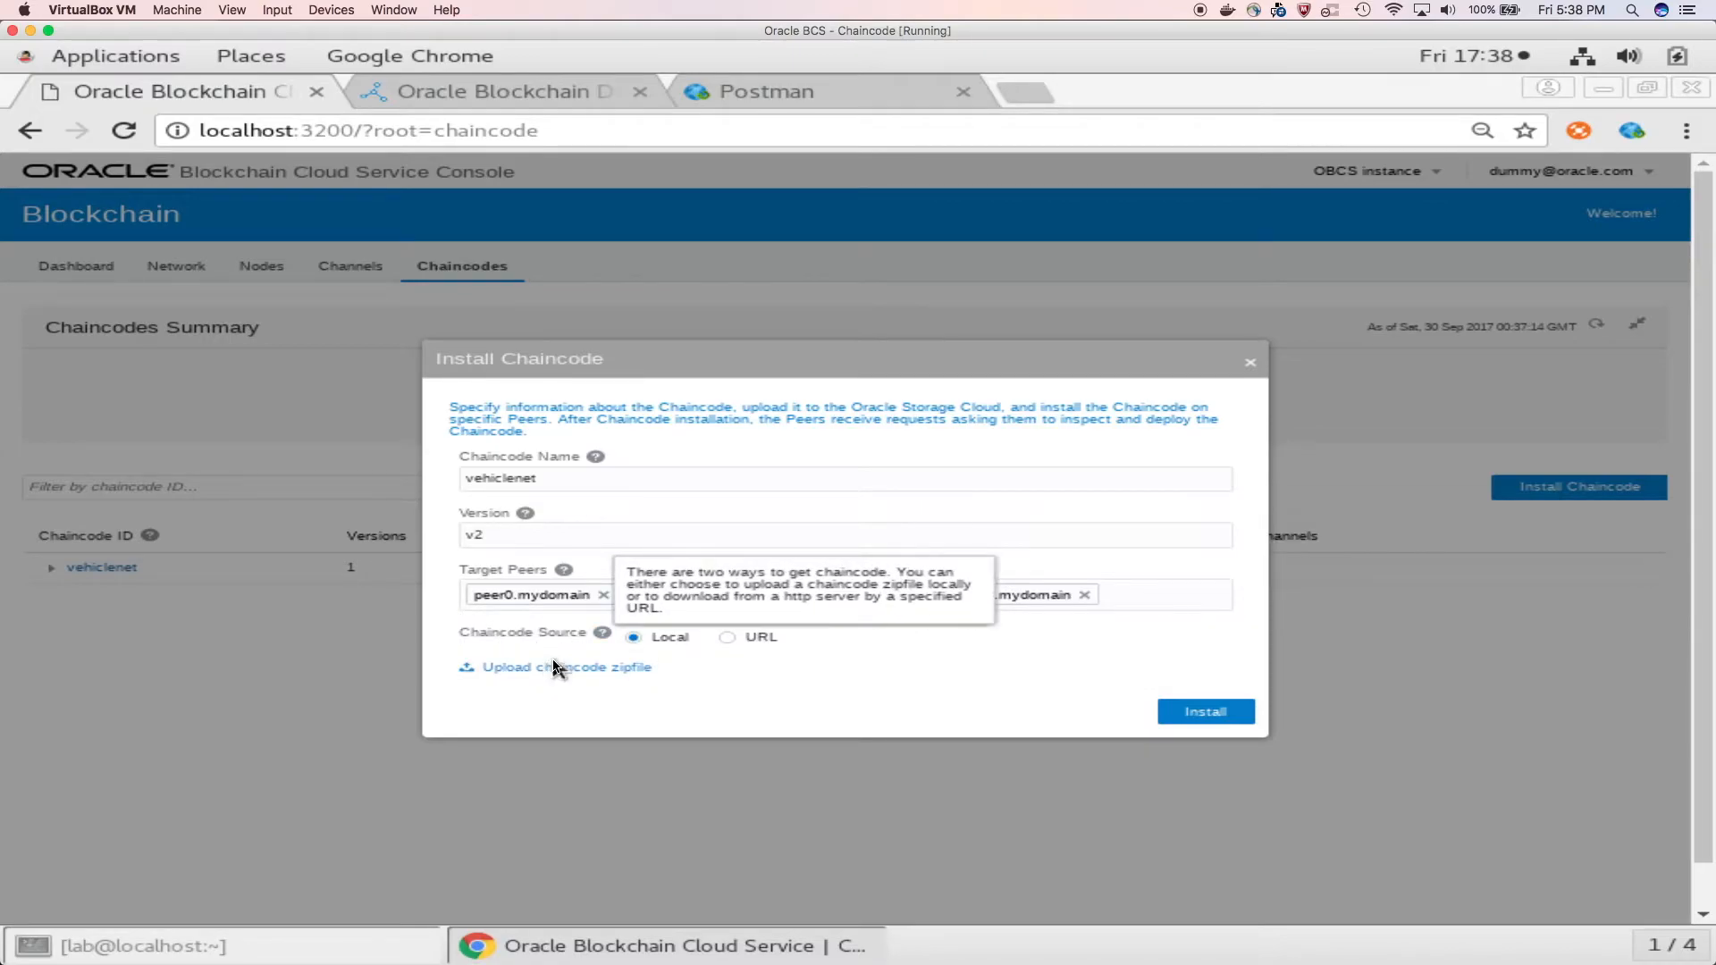
Step: Upload carchain2.zip as the chaincode source and install the chaincode
click(554, 667)
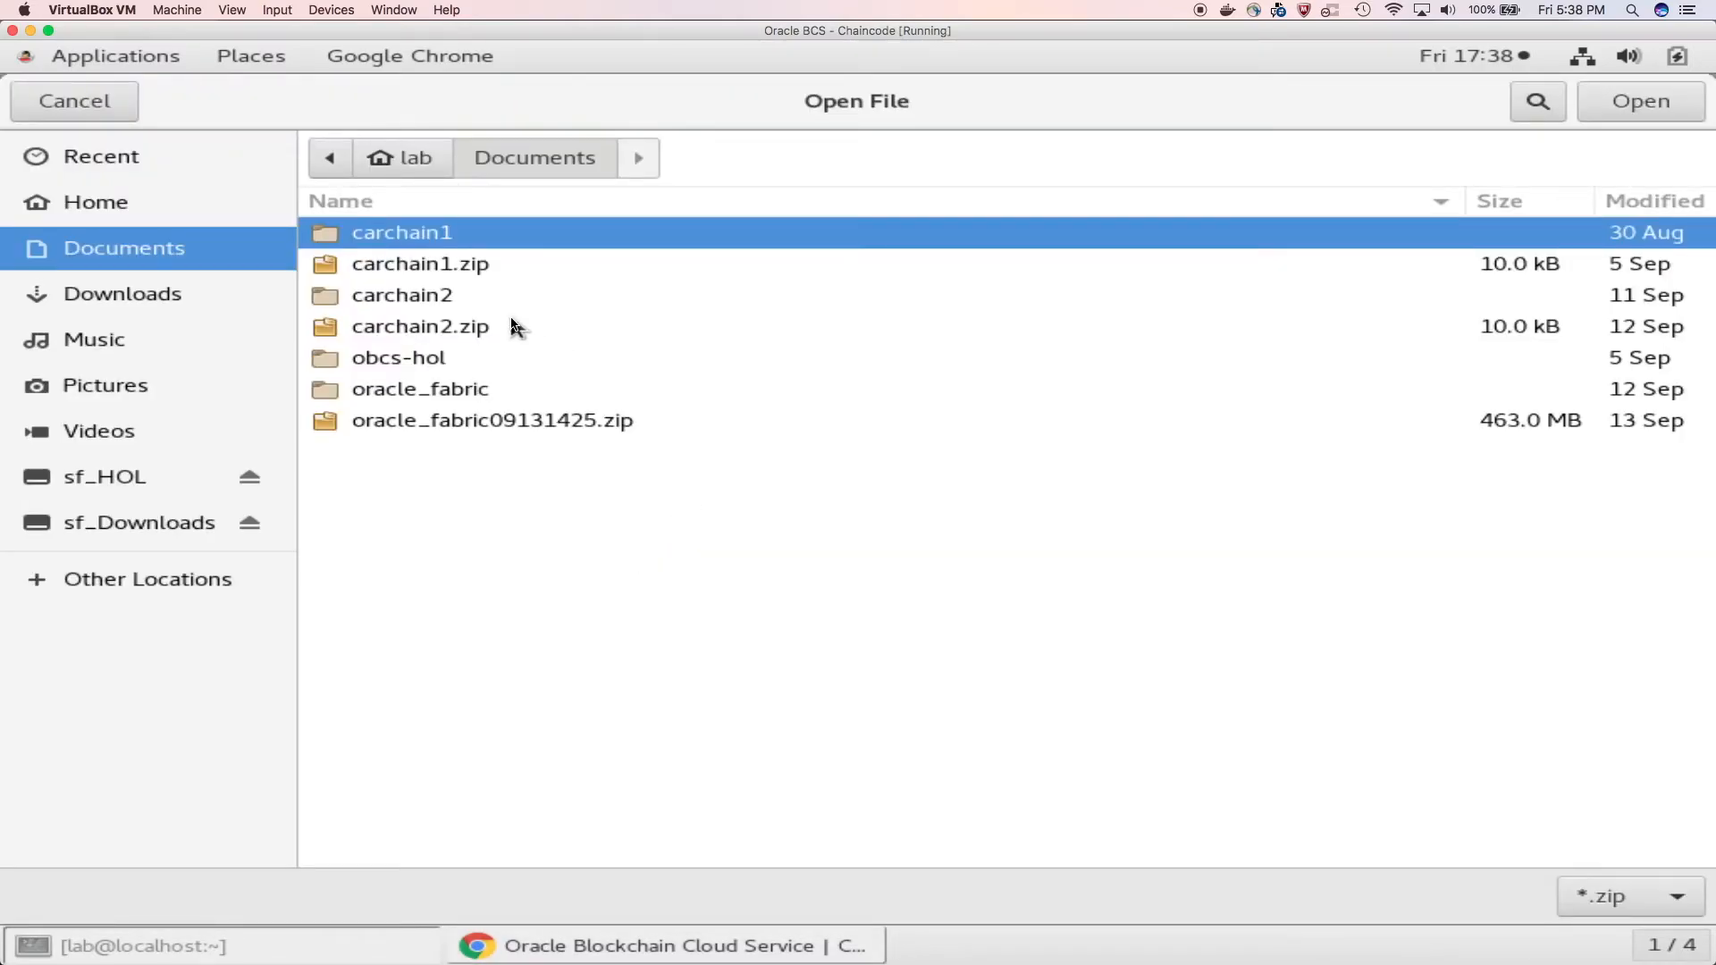
click(480, 330)
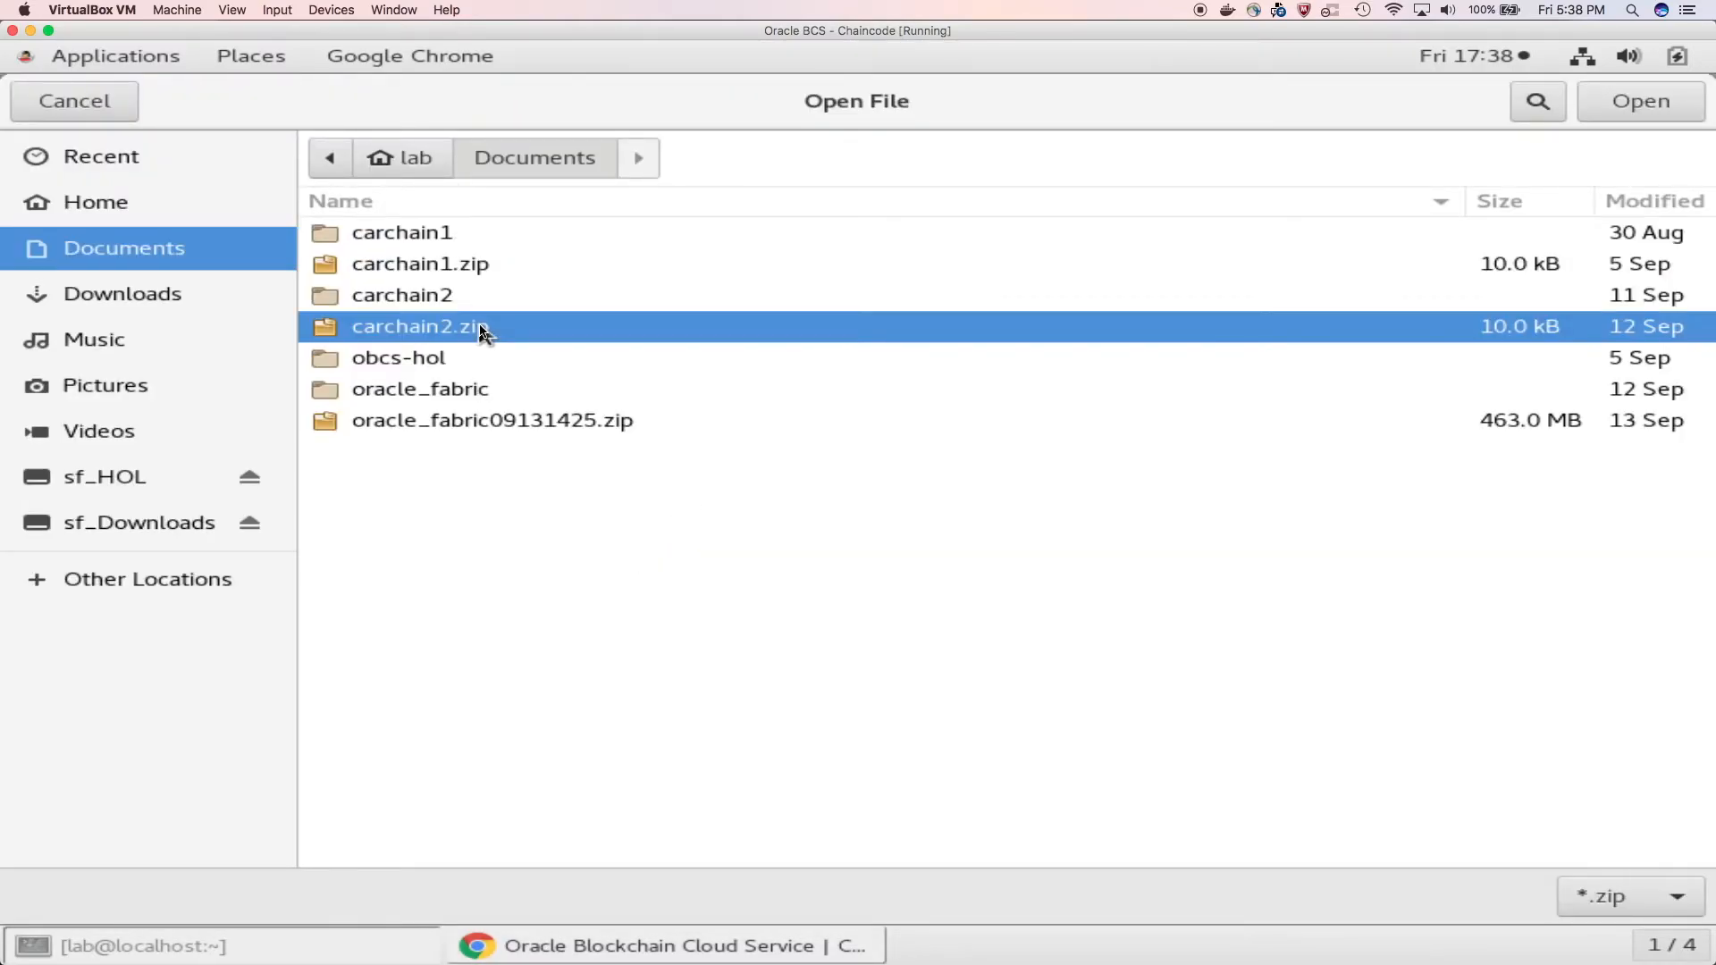
double_click(527, 331)
click(1197, 708)
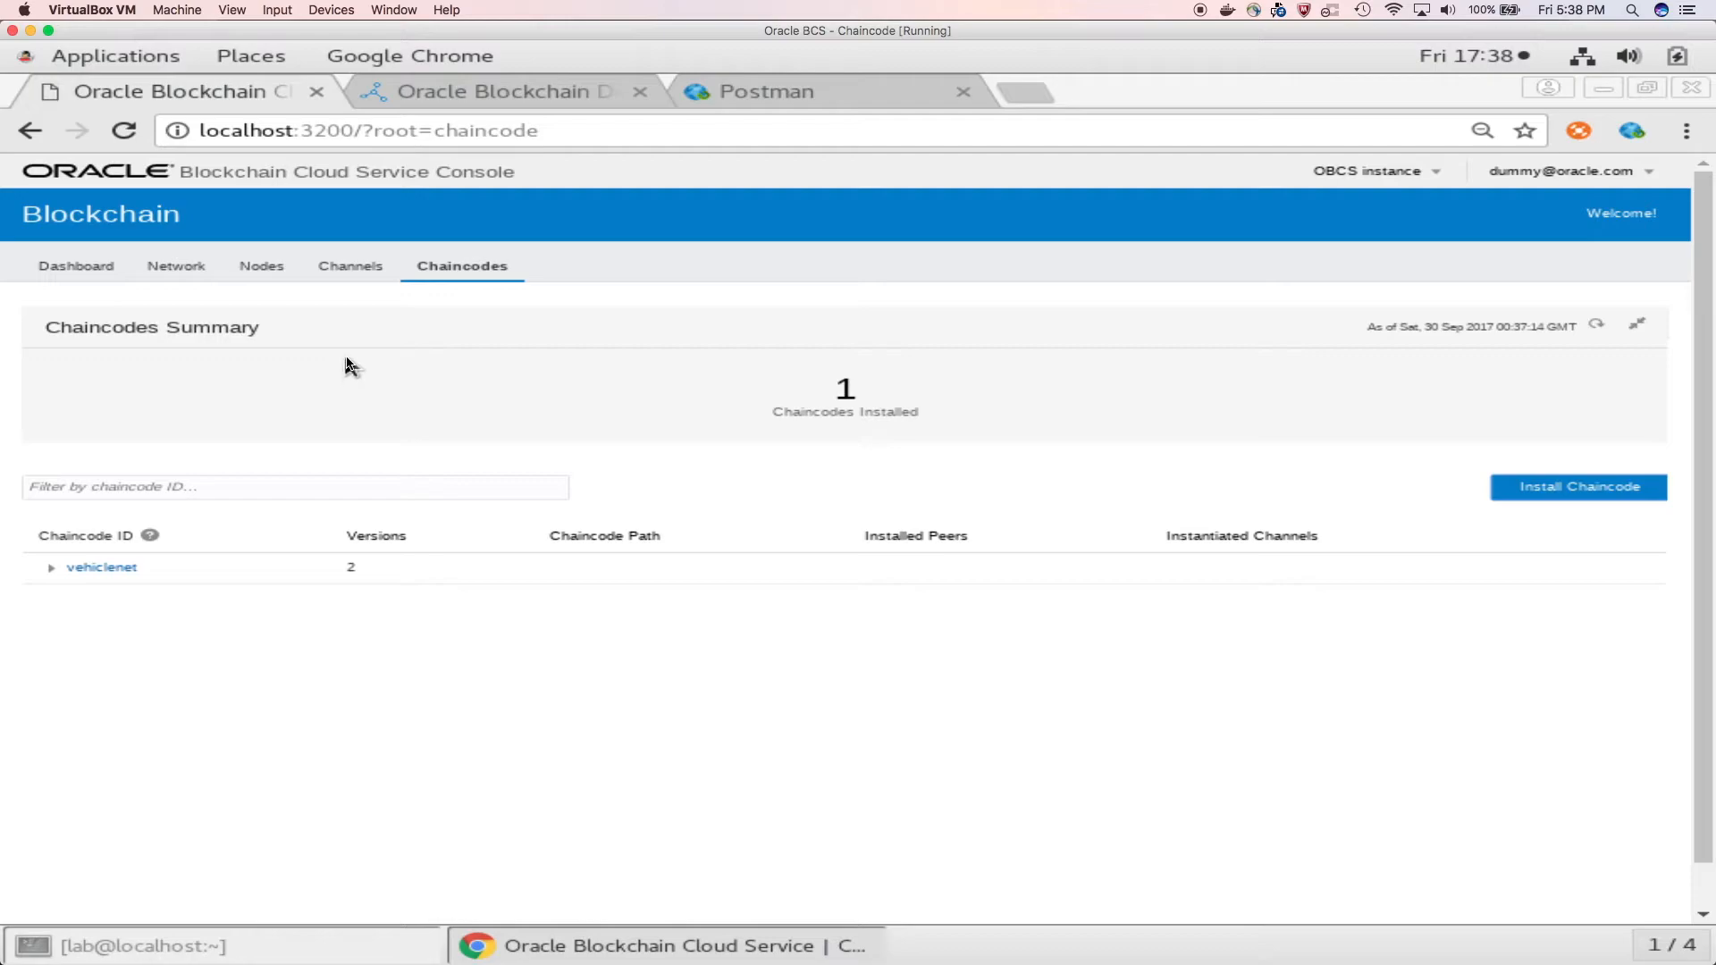
Step: Upgrade vehiclenet on channel1 to version v2, instantiating it on peer0.mydomain
click(341, 274)
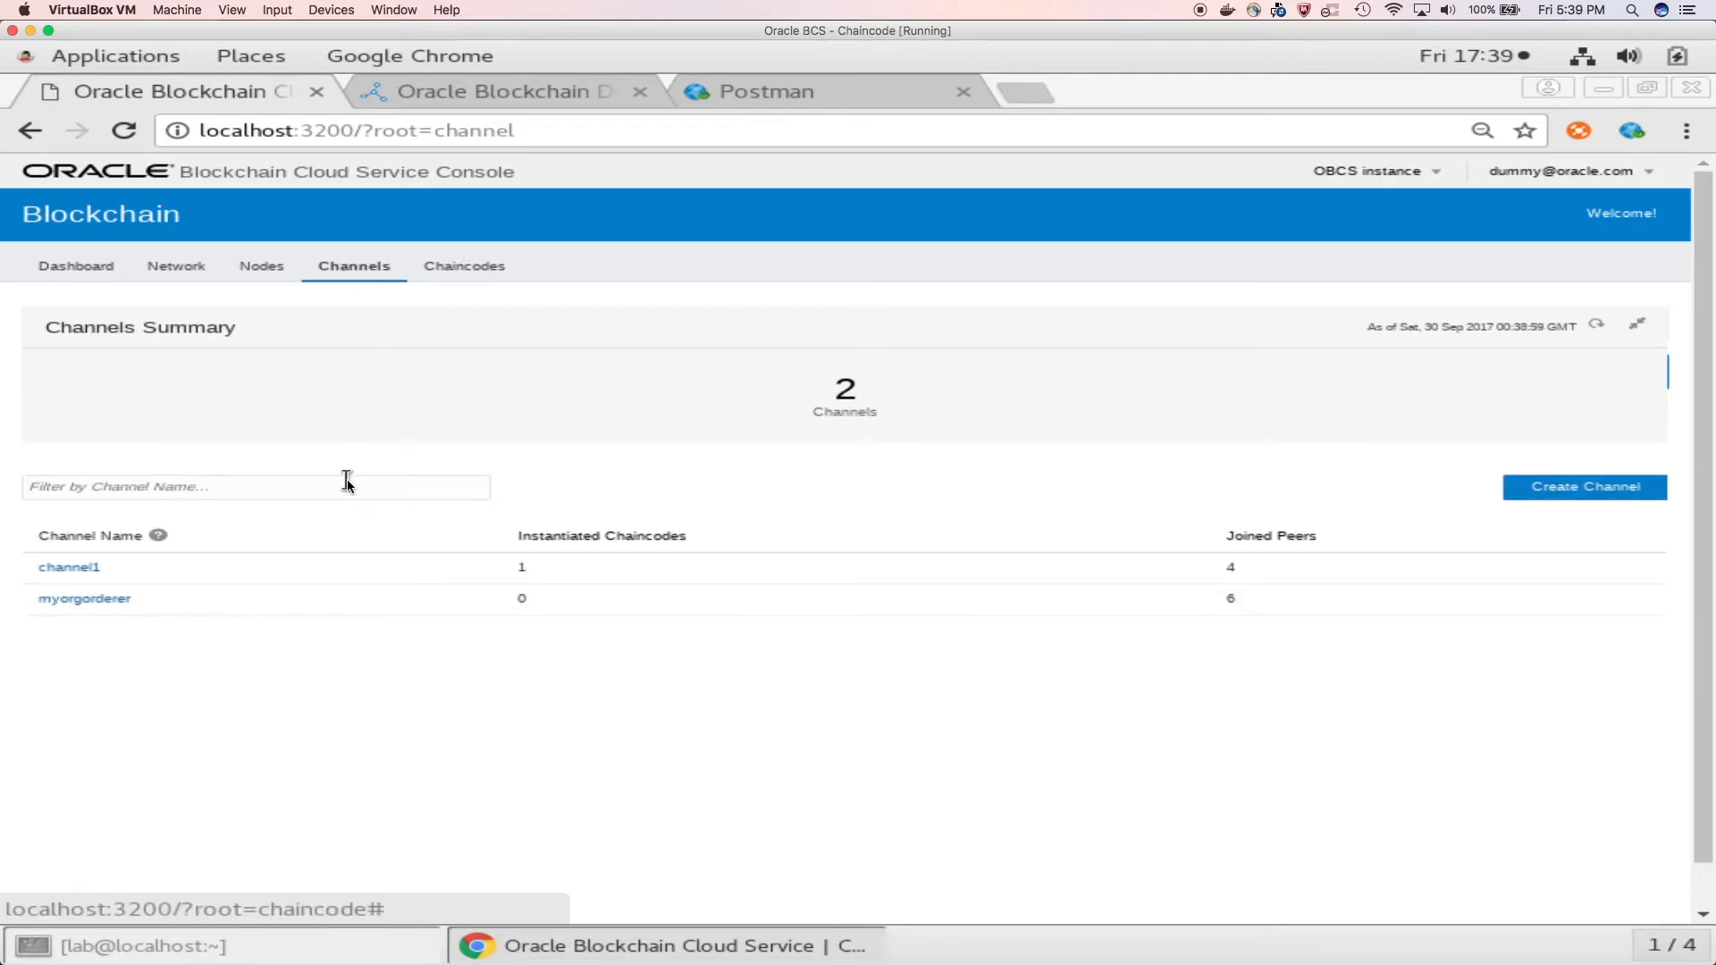
click(71, 570)
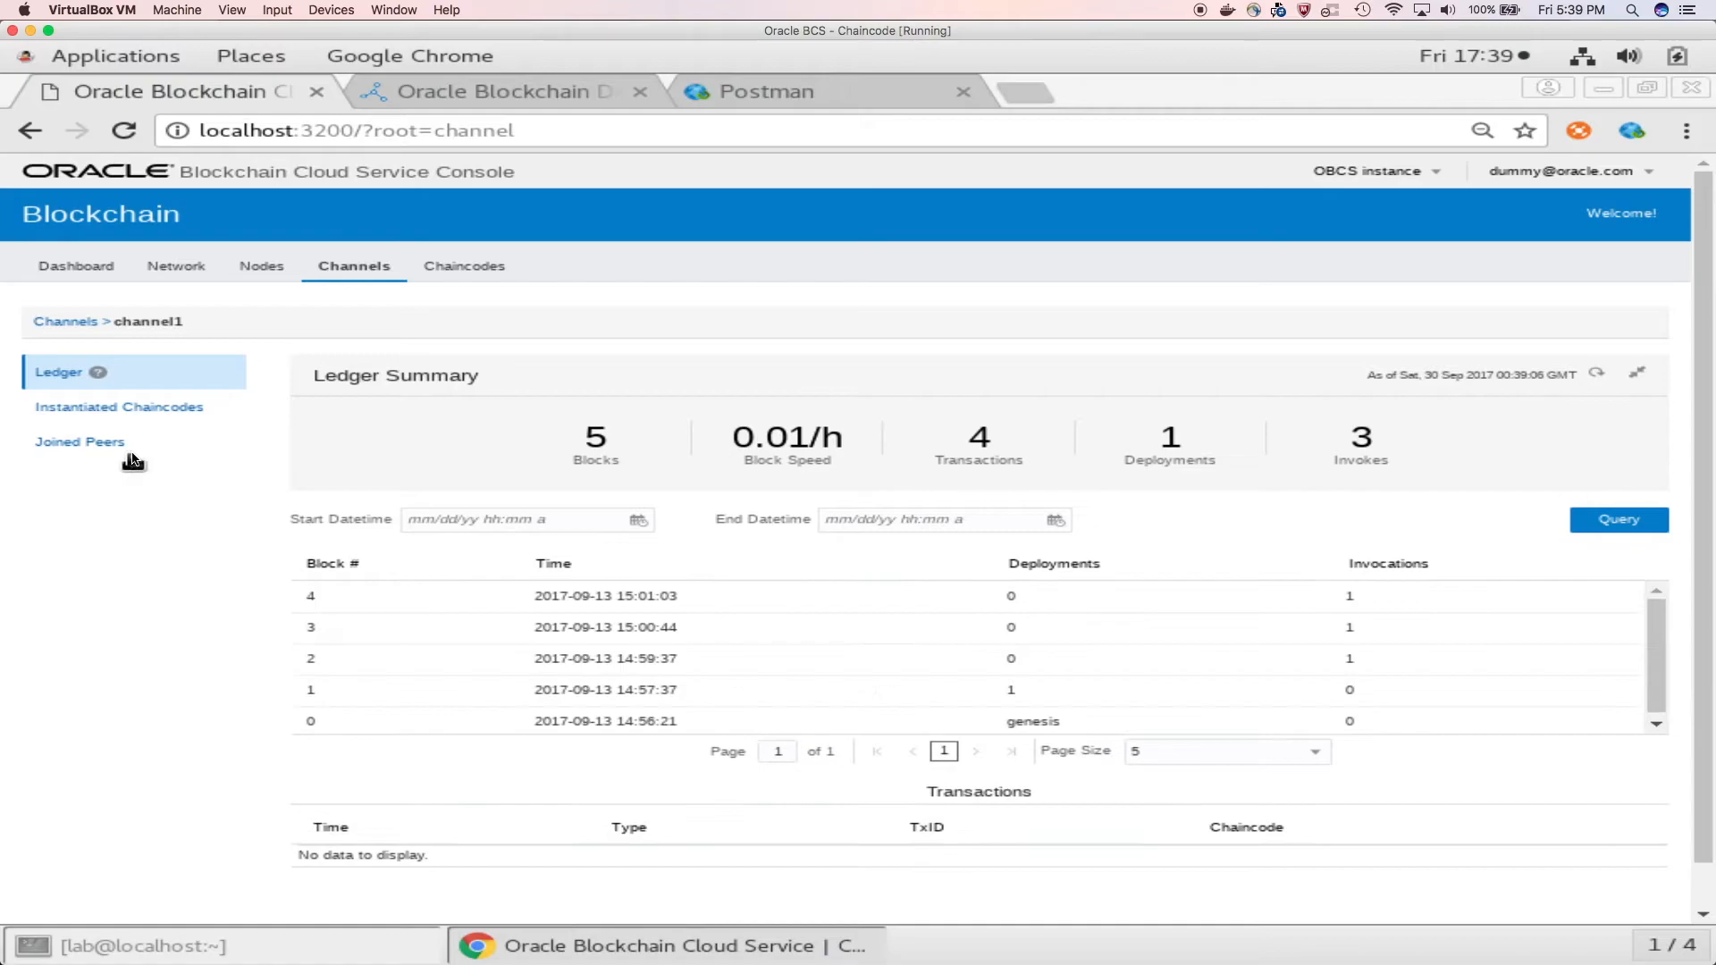
click(150, 411)
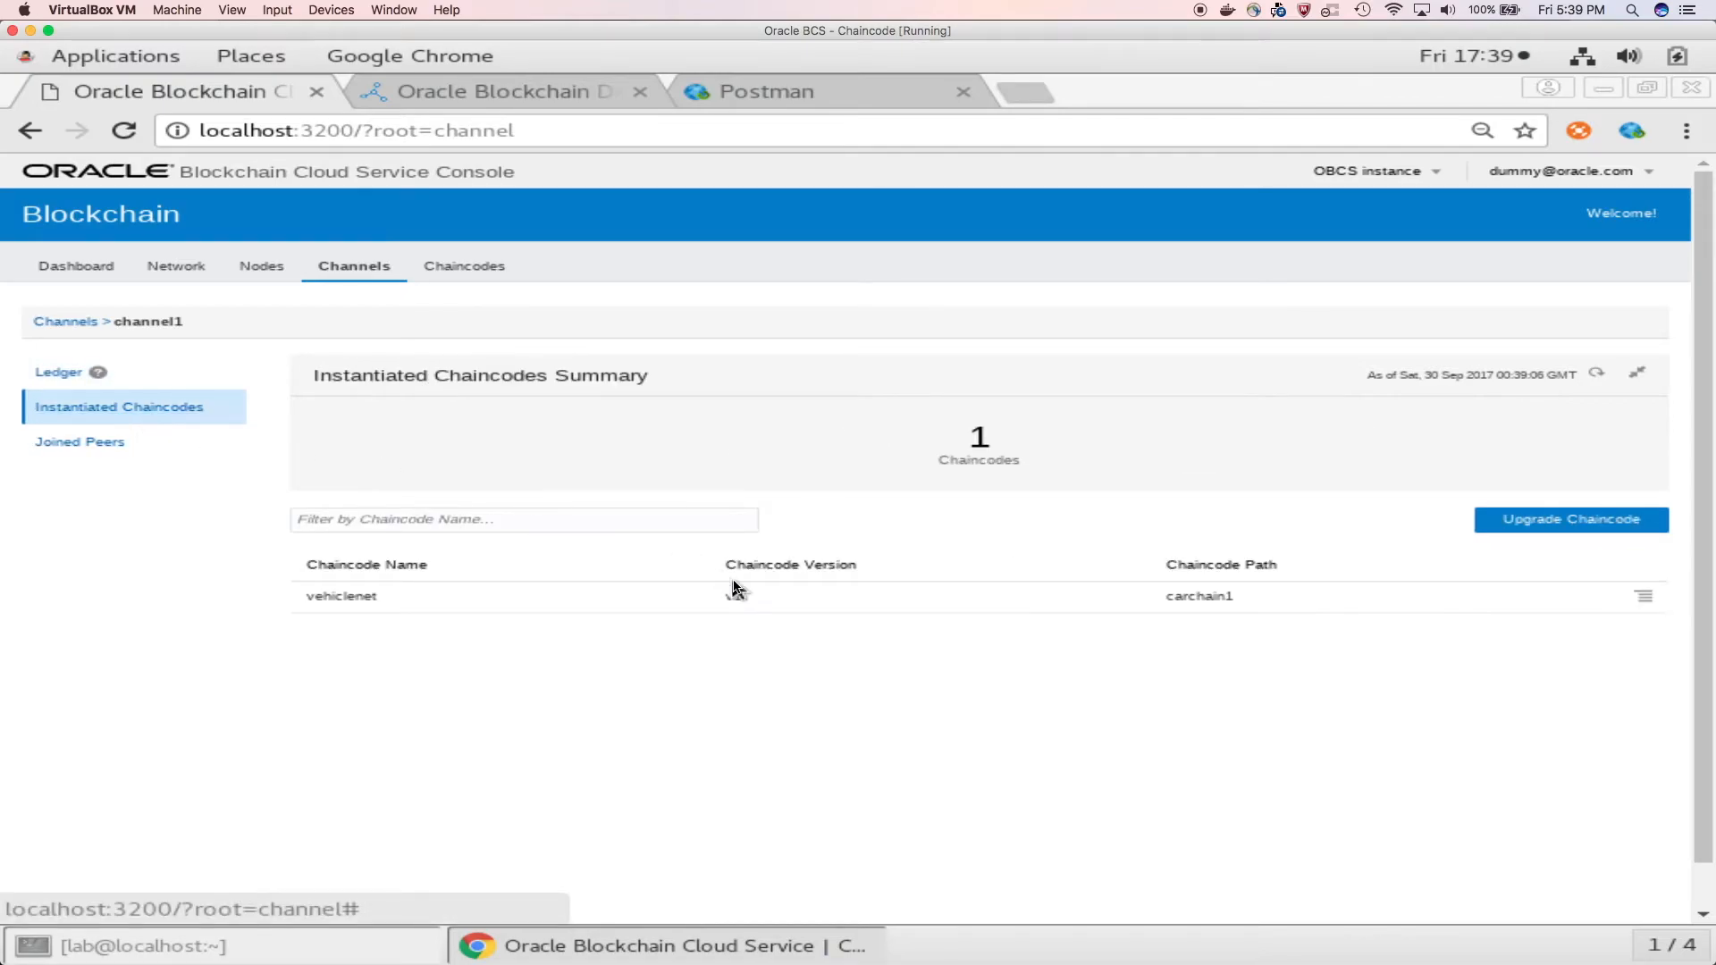
click(863, 597)
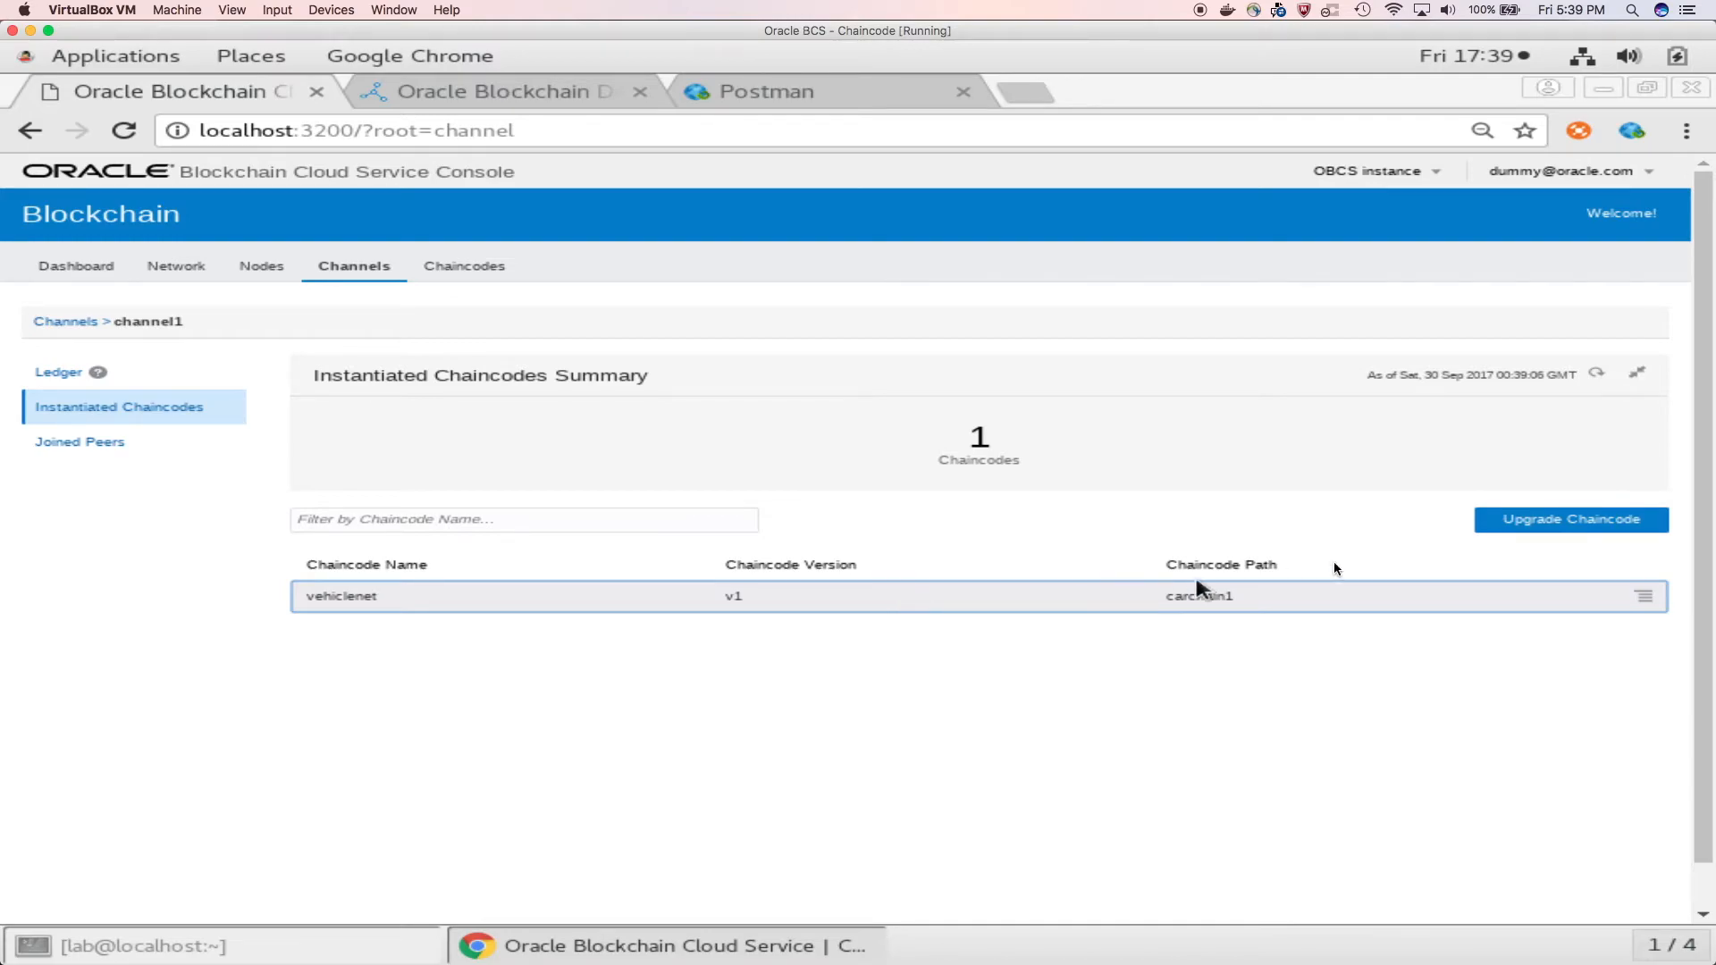
click(1525, 528)
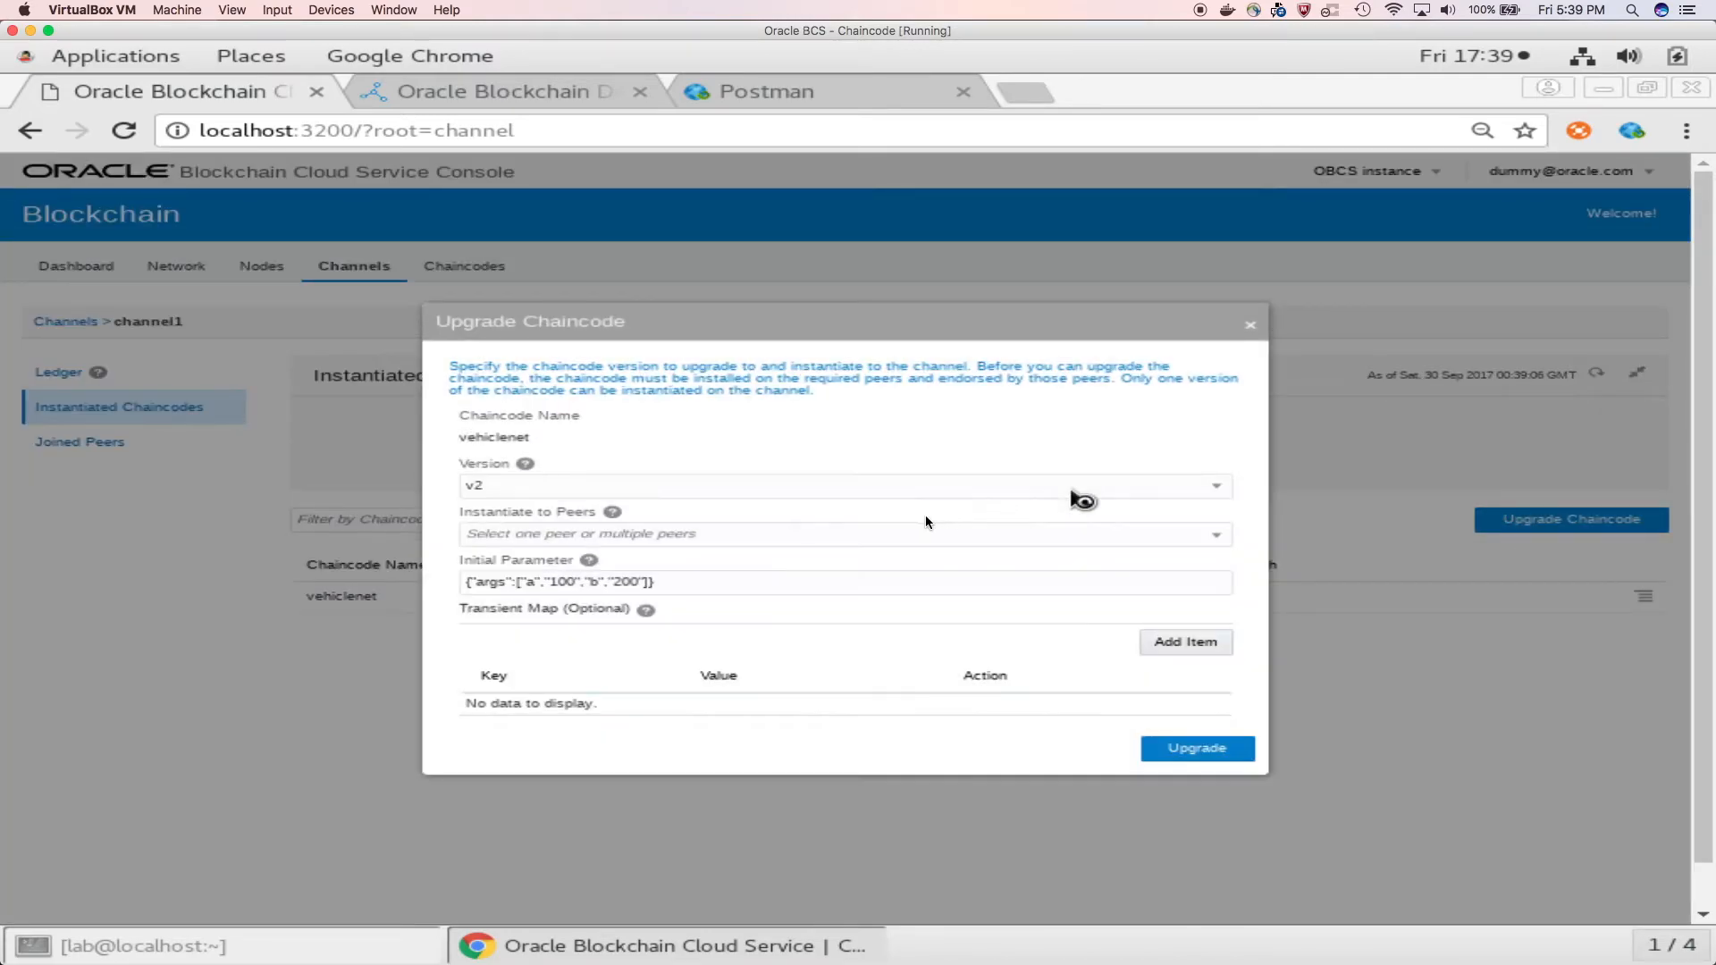
click(834, 533)
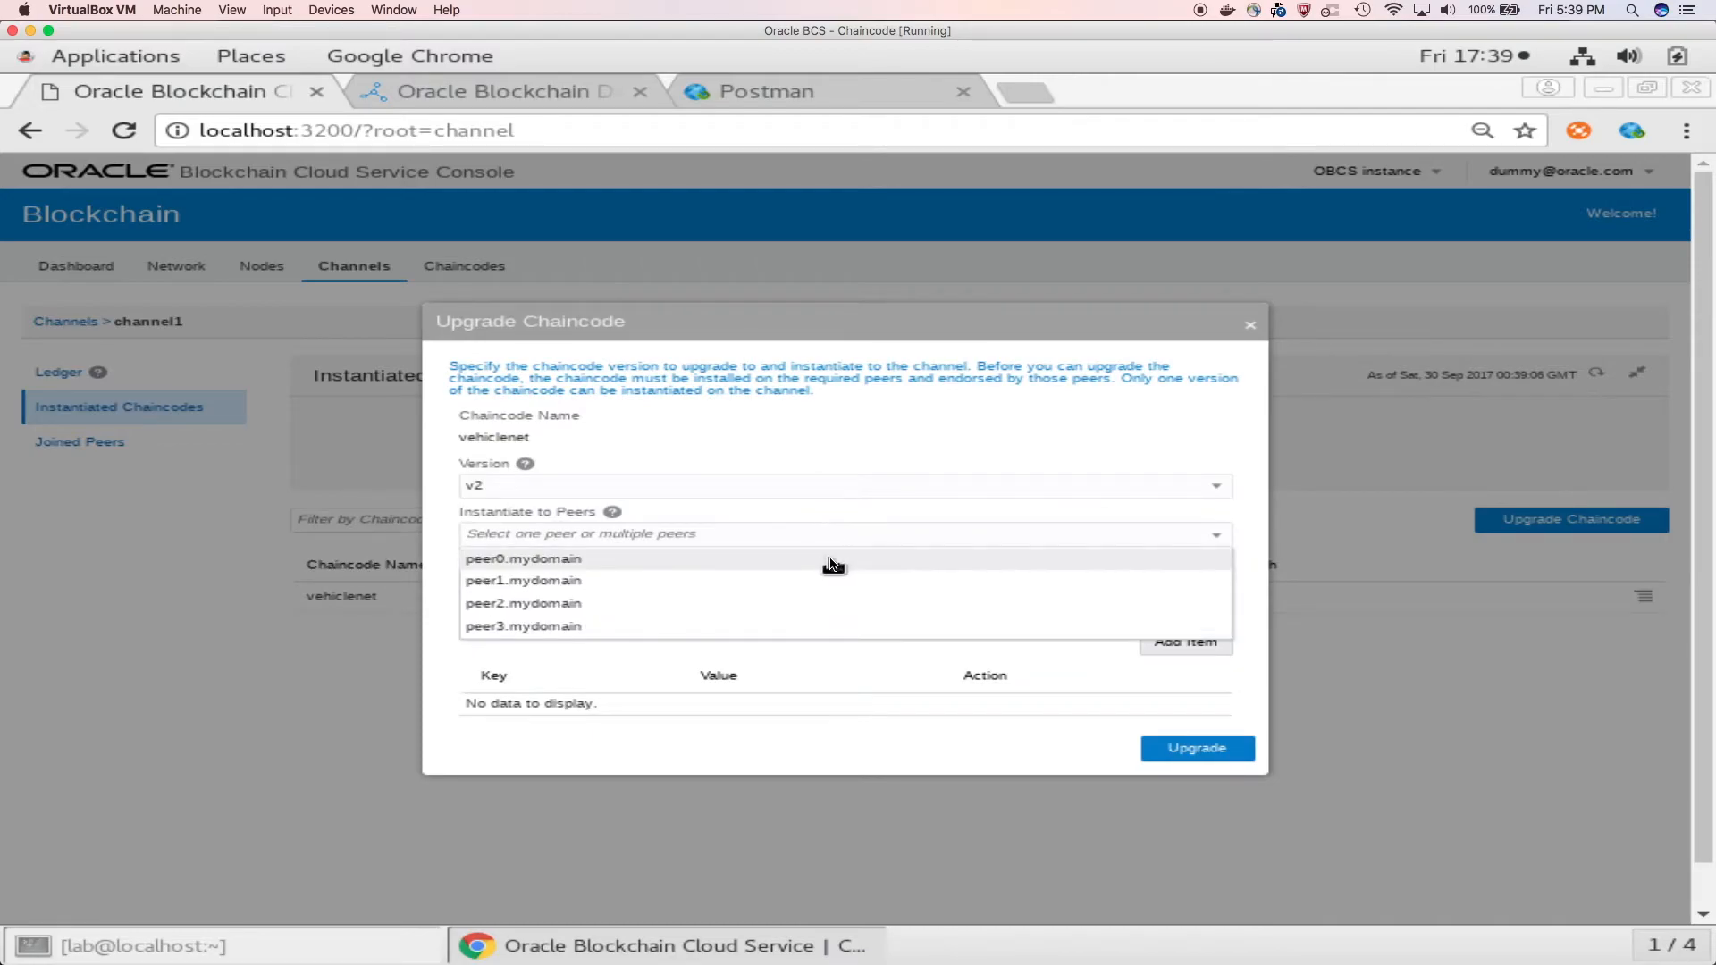
click(829, 561)
click(1164, 748)
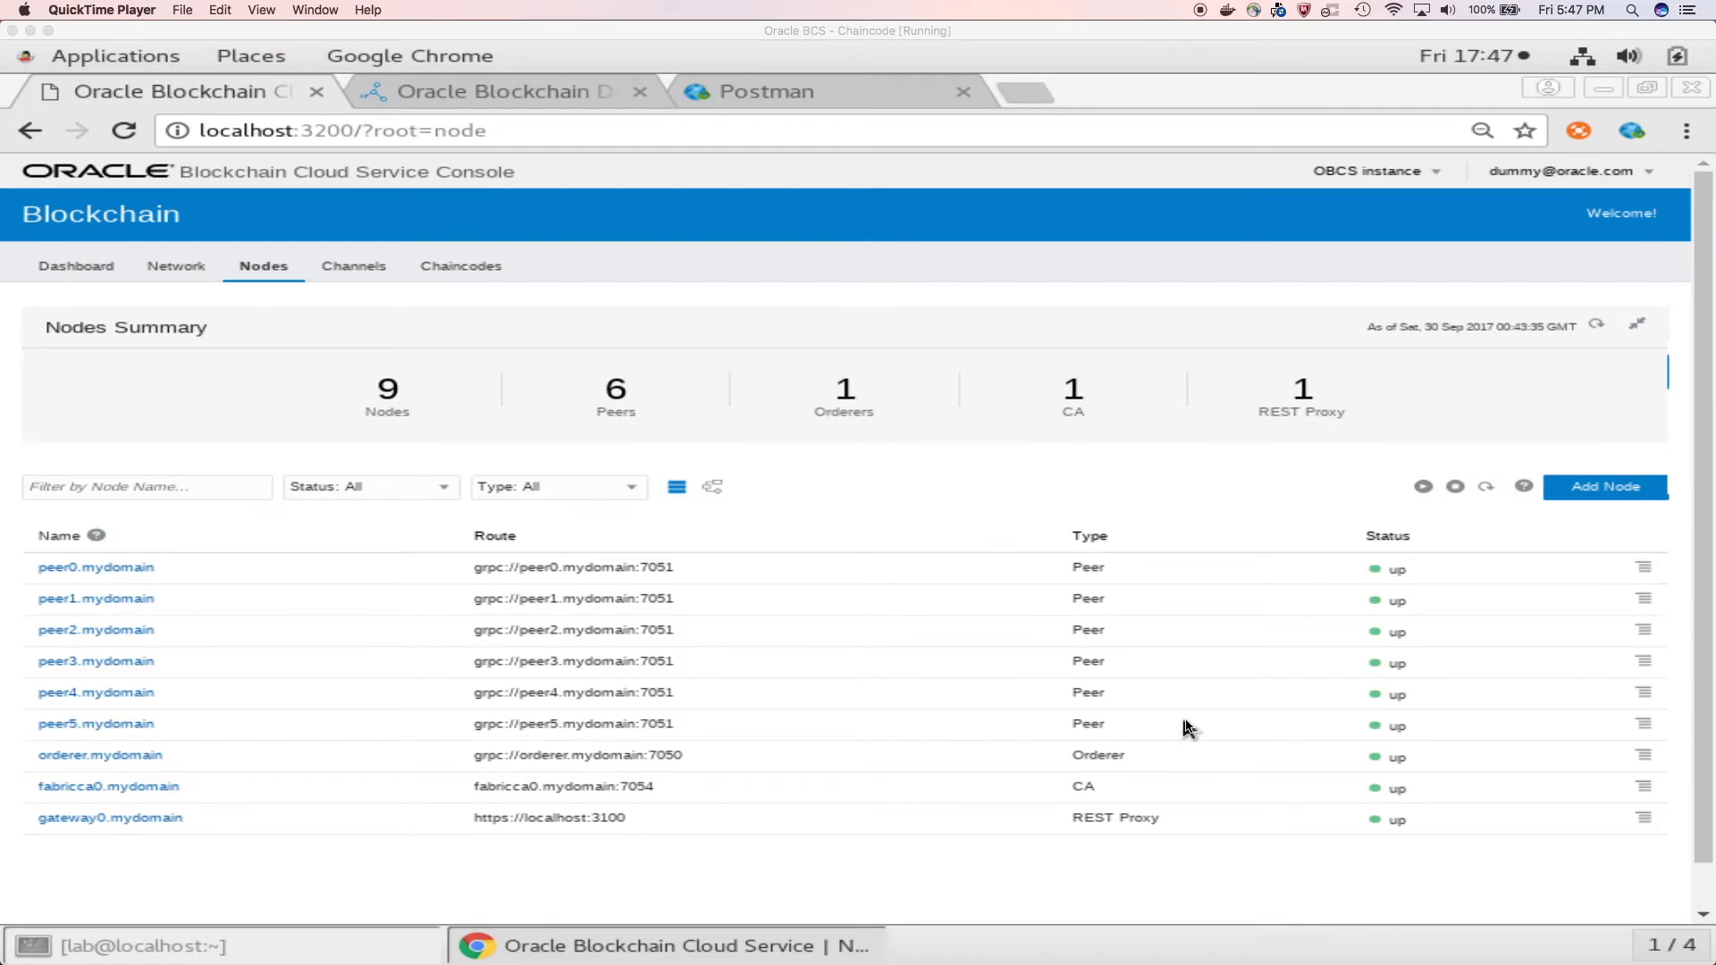
Step: Configure the gateway0 REST proxy to expose vehiclenet:v2 on channel1, submit, and restart the node
click(1642, 820)
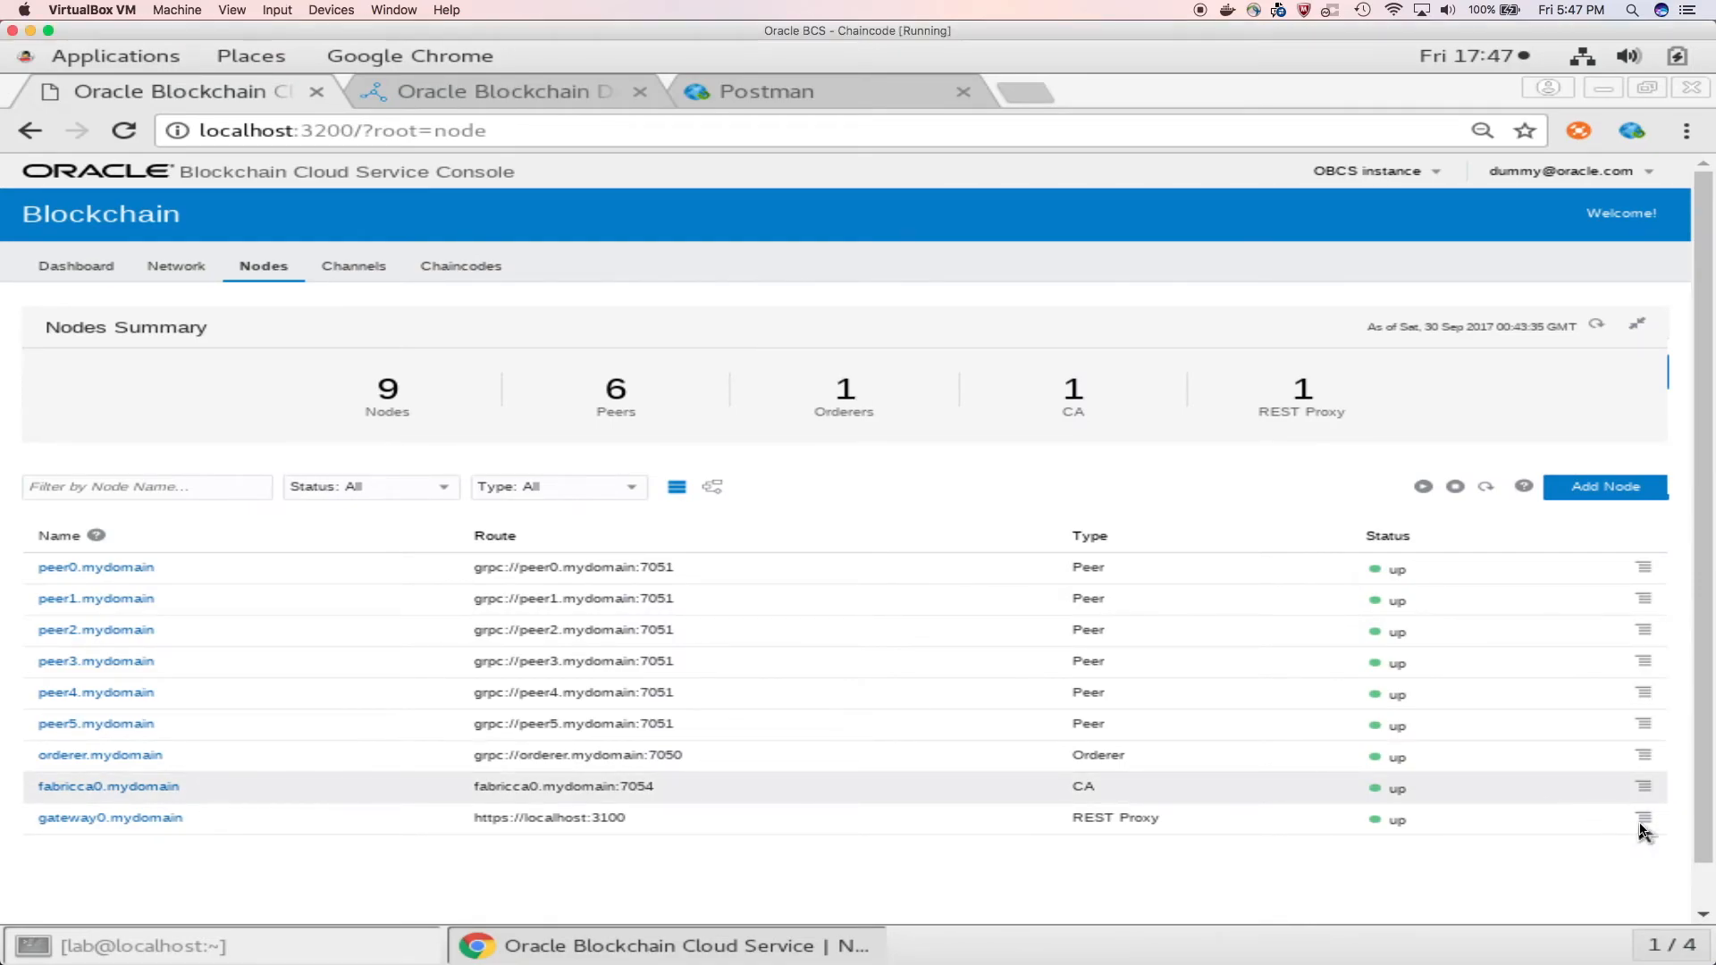
click(1622, 837)
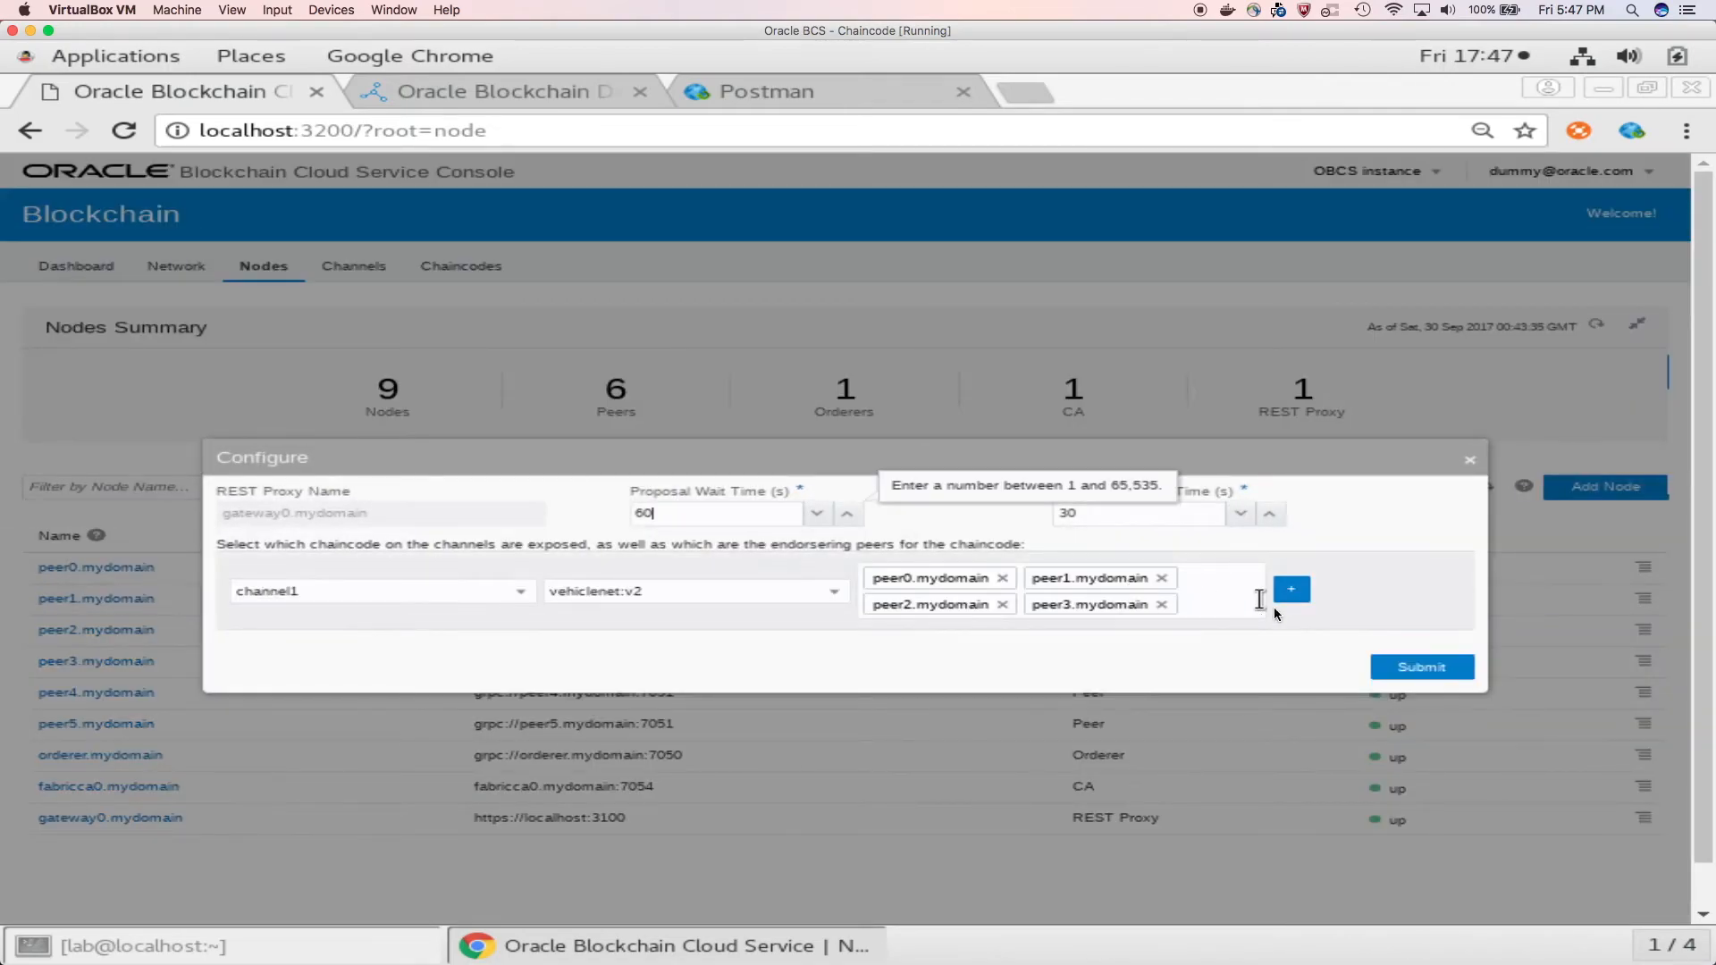
click(1412, 670)
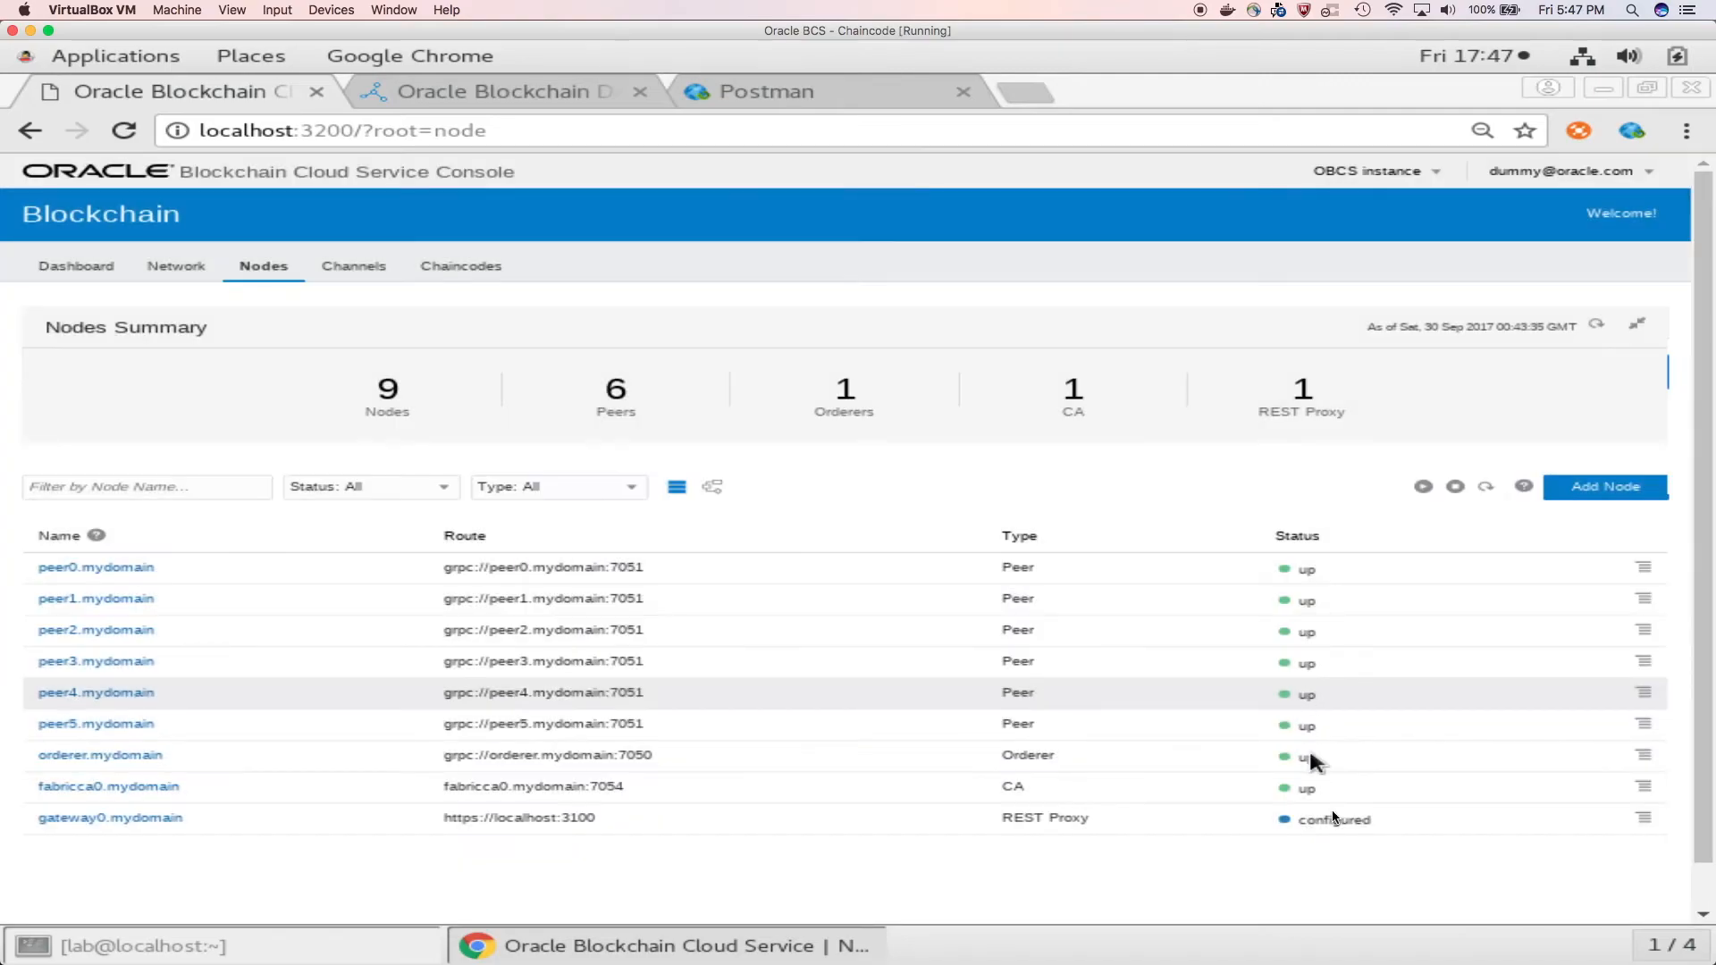
click(1336, 816)
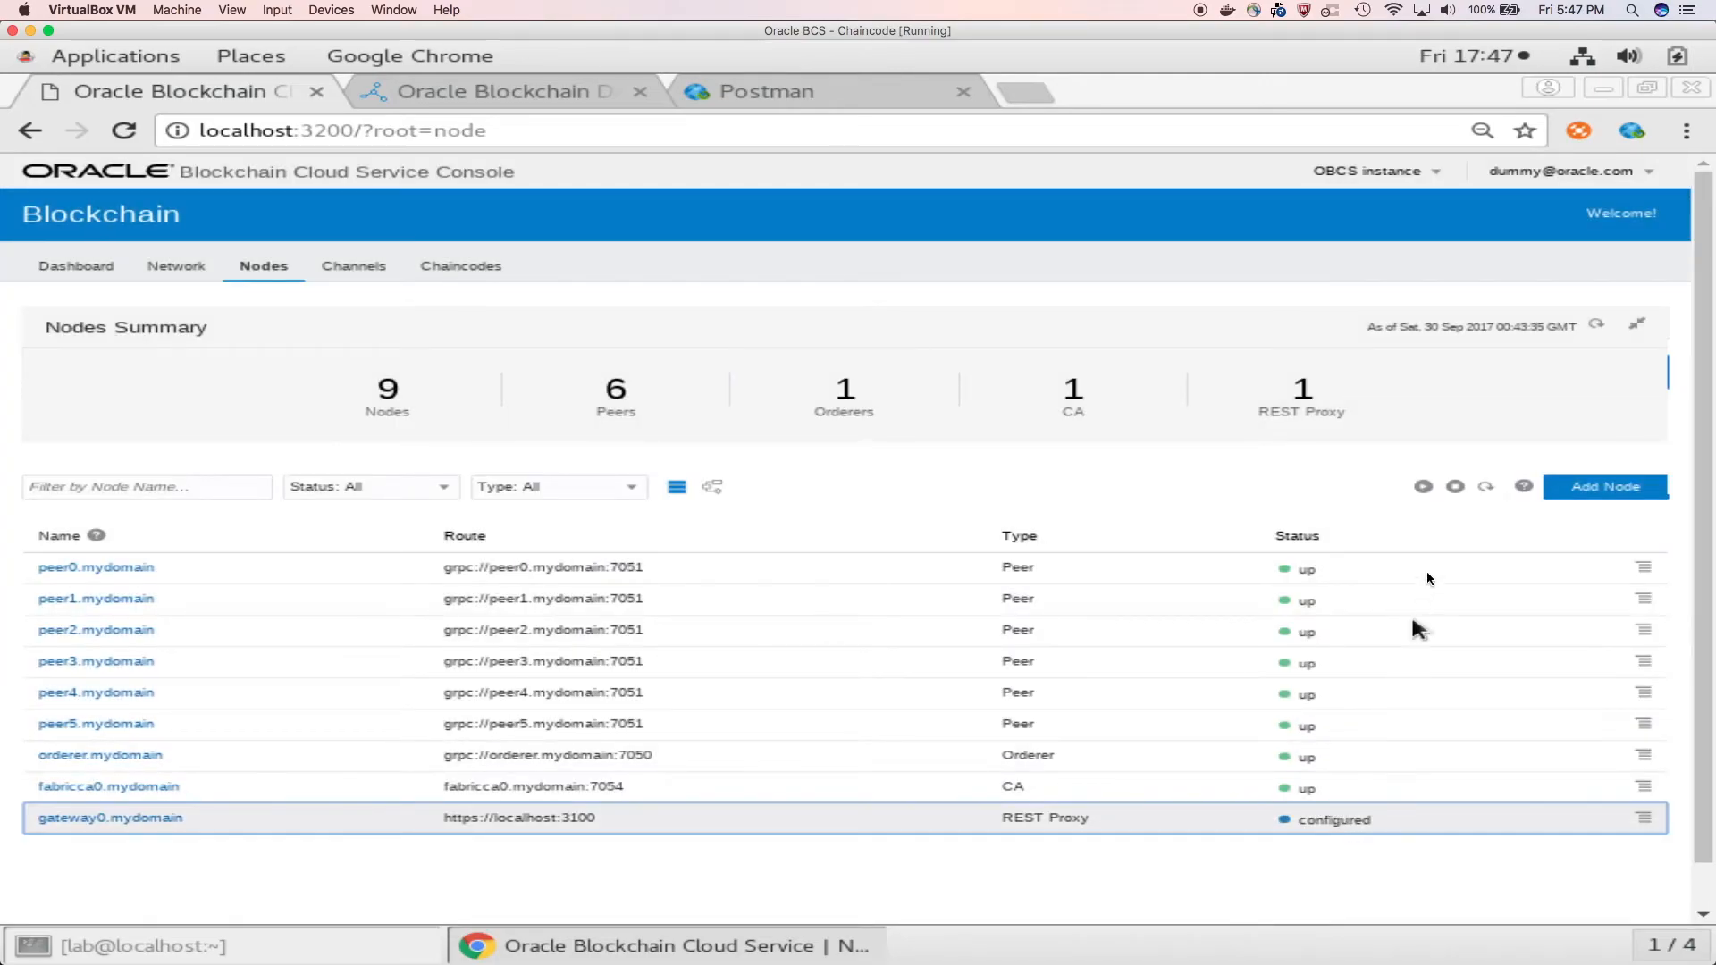
click(1486, 488)
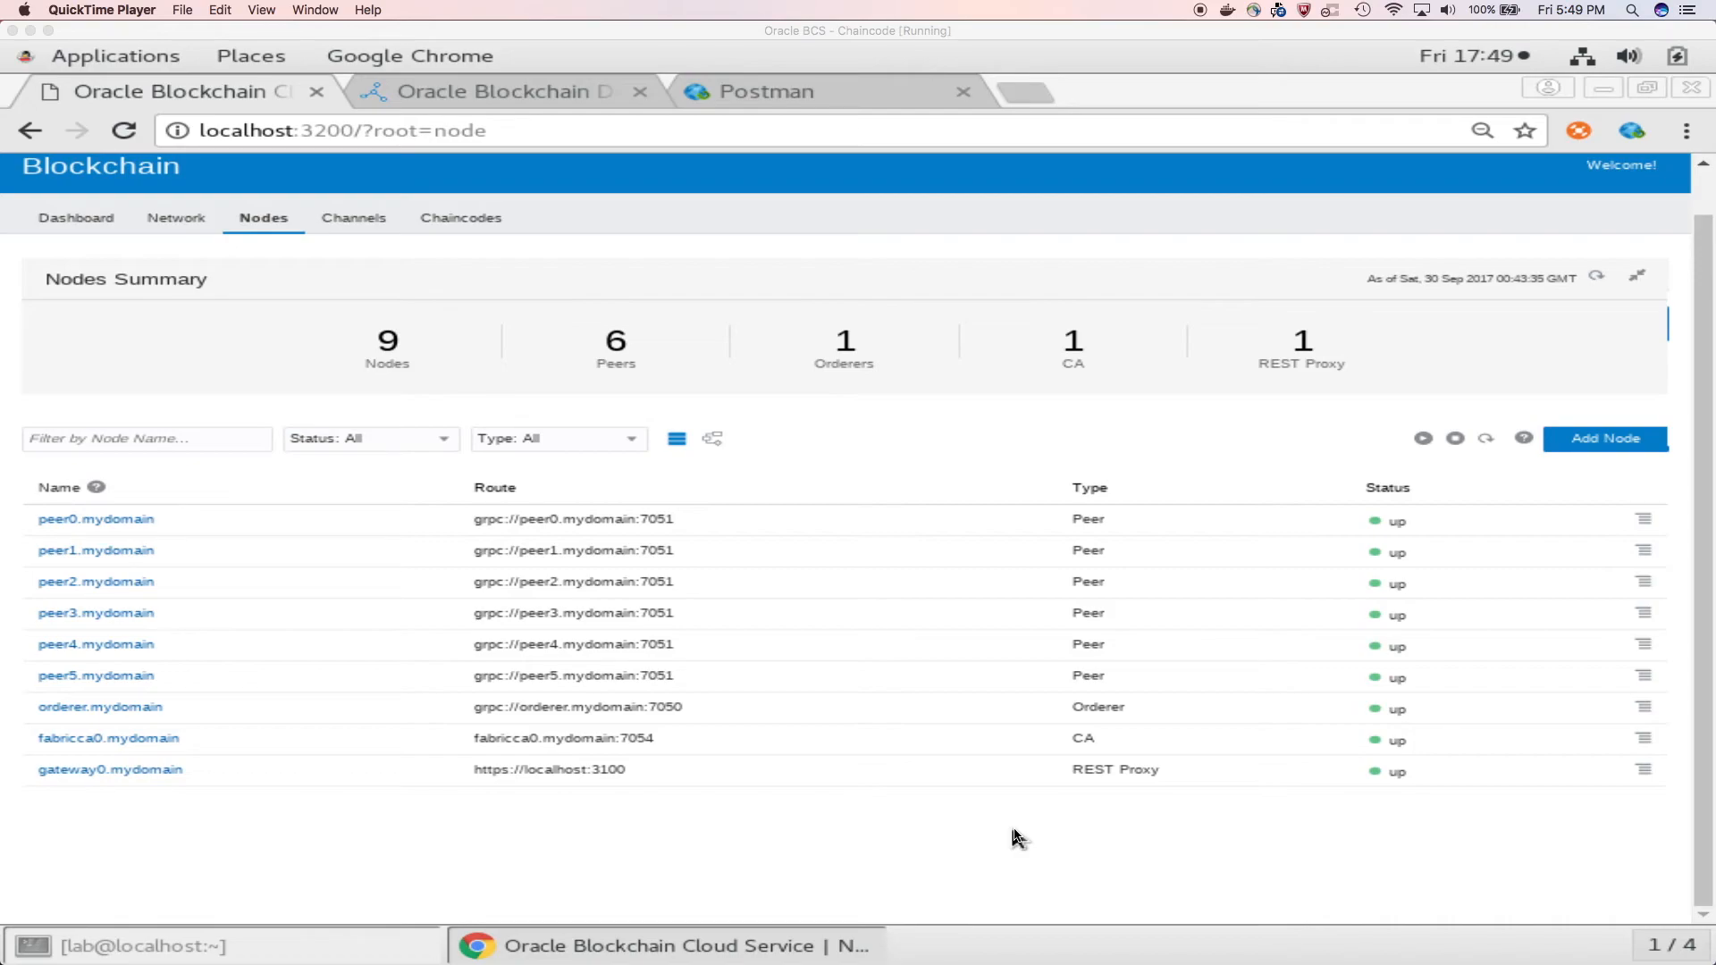
Step: In Postman, send the Mark As Recalled request calling setPartRecallState on vehiclenet v2, channel1, with args abg1234 and true
click(807, 99)
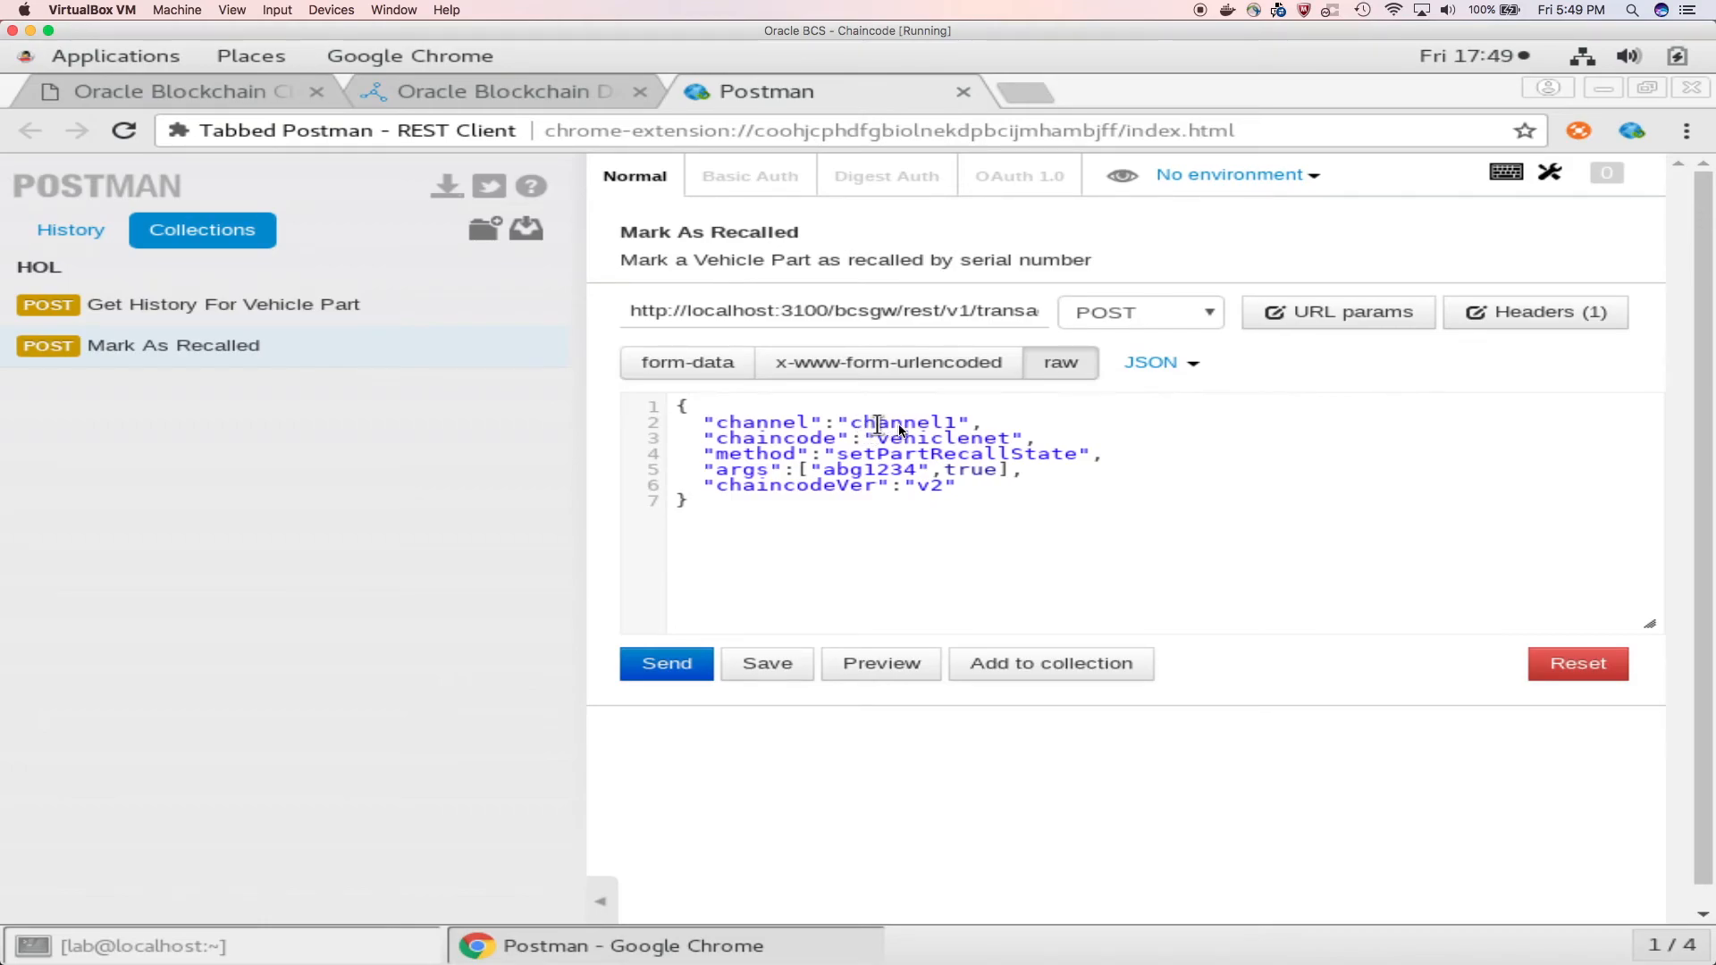
double_click(897, 424)
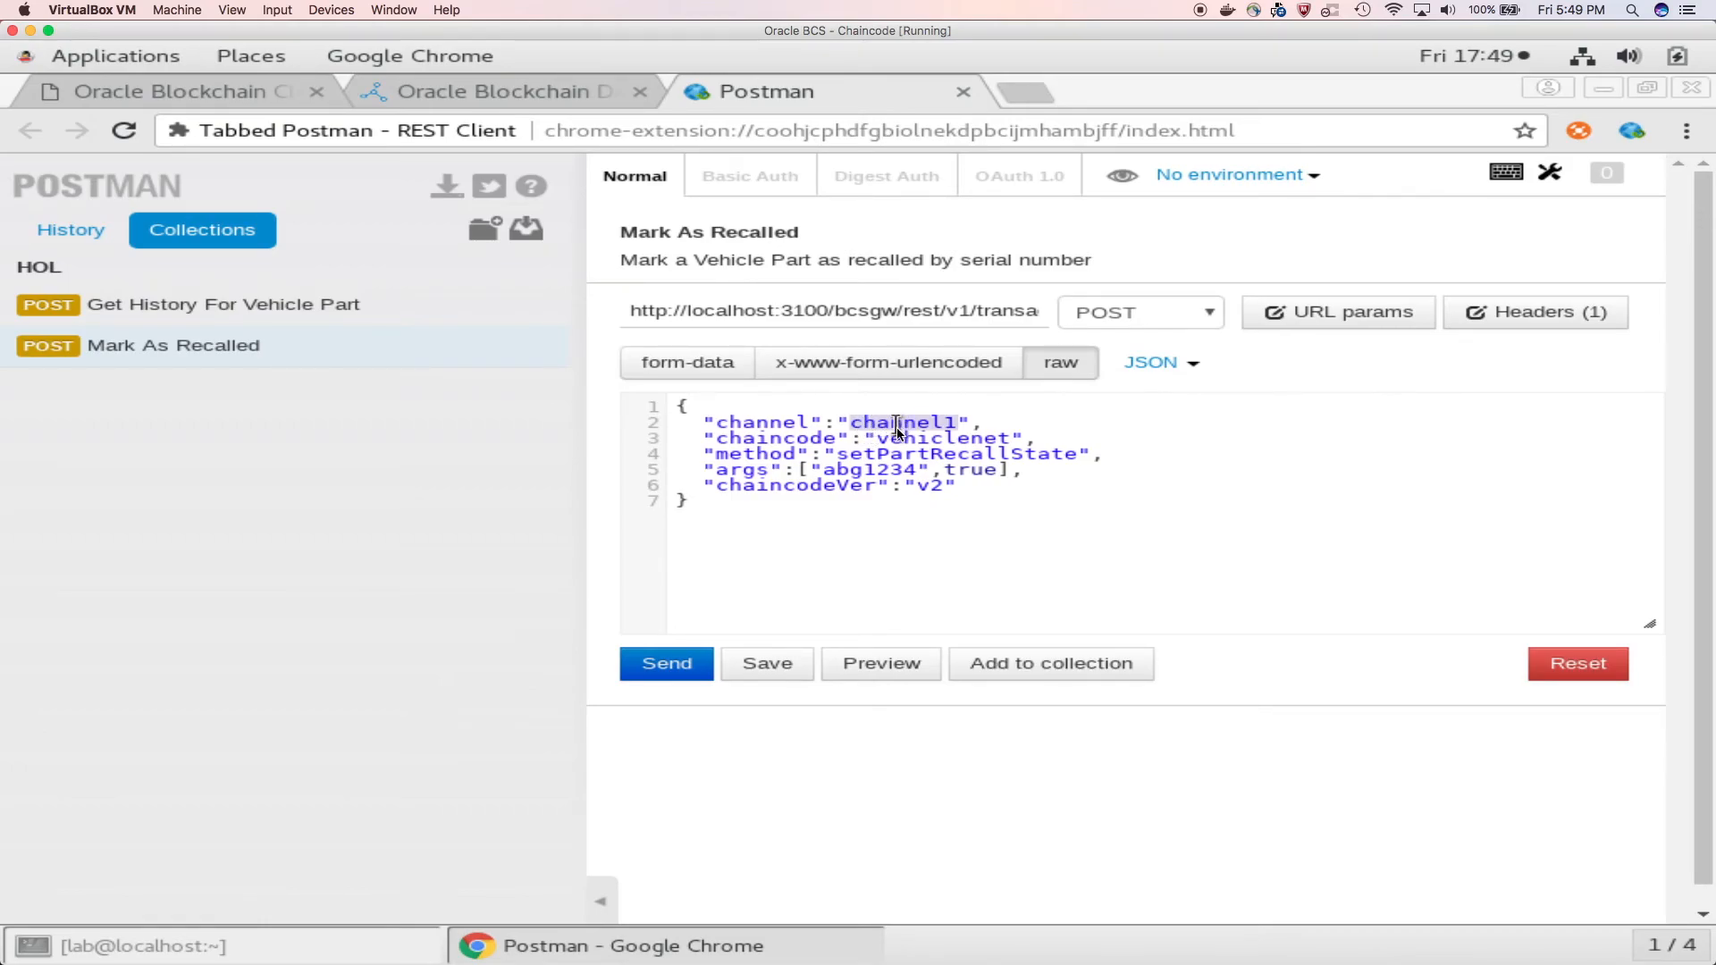
double_click(901, 438)
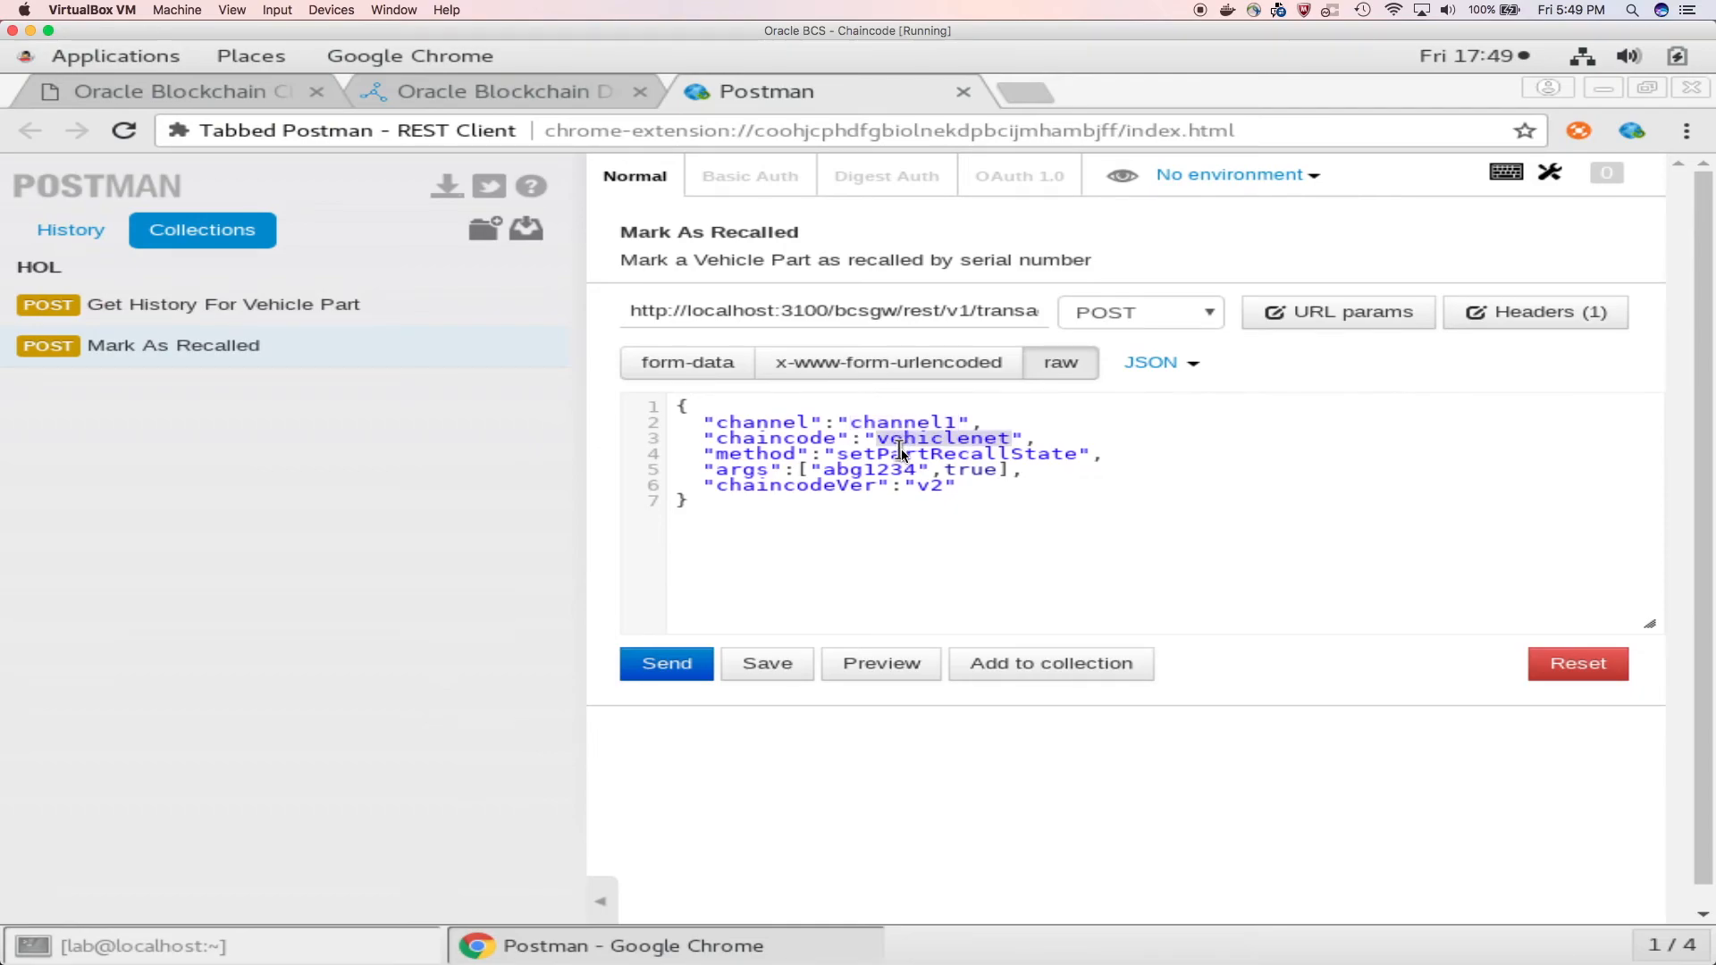
double_click(901, 453)
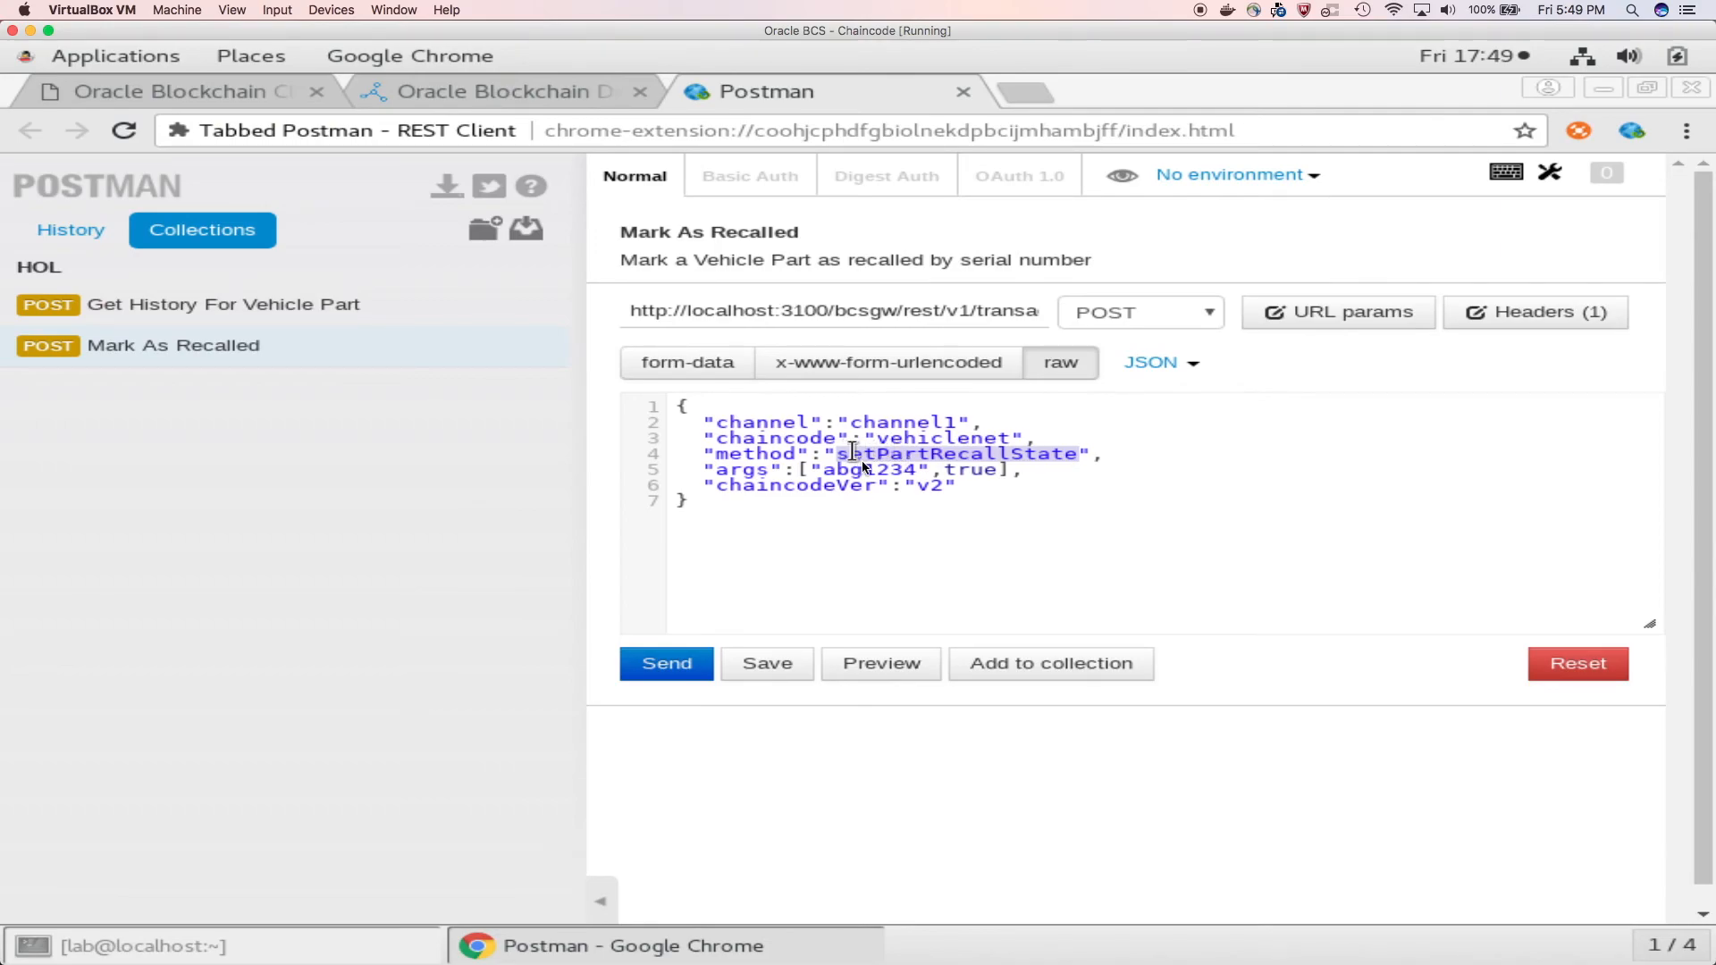
double_click(877, 470)
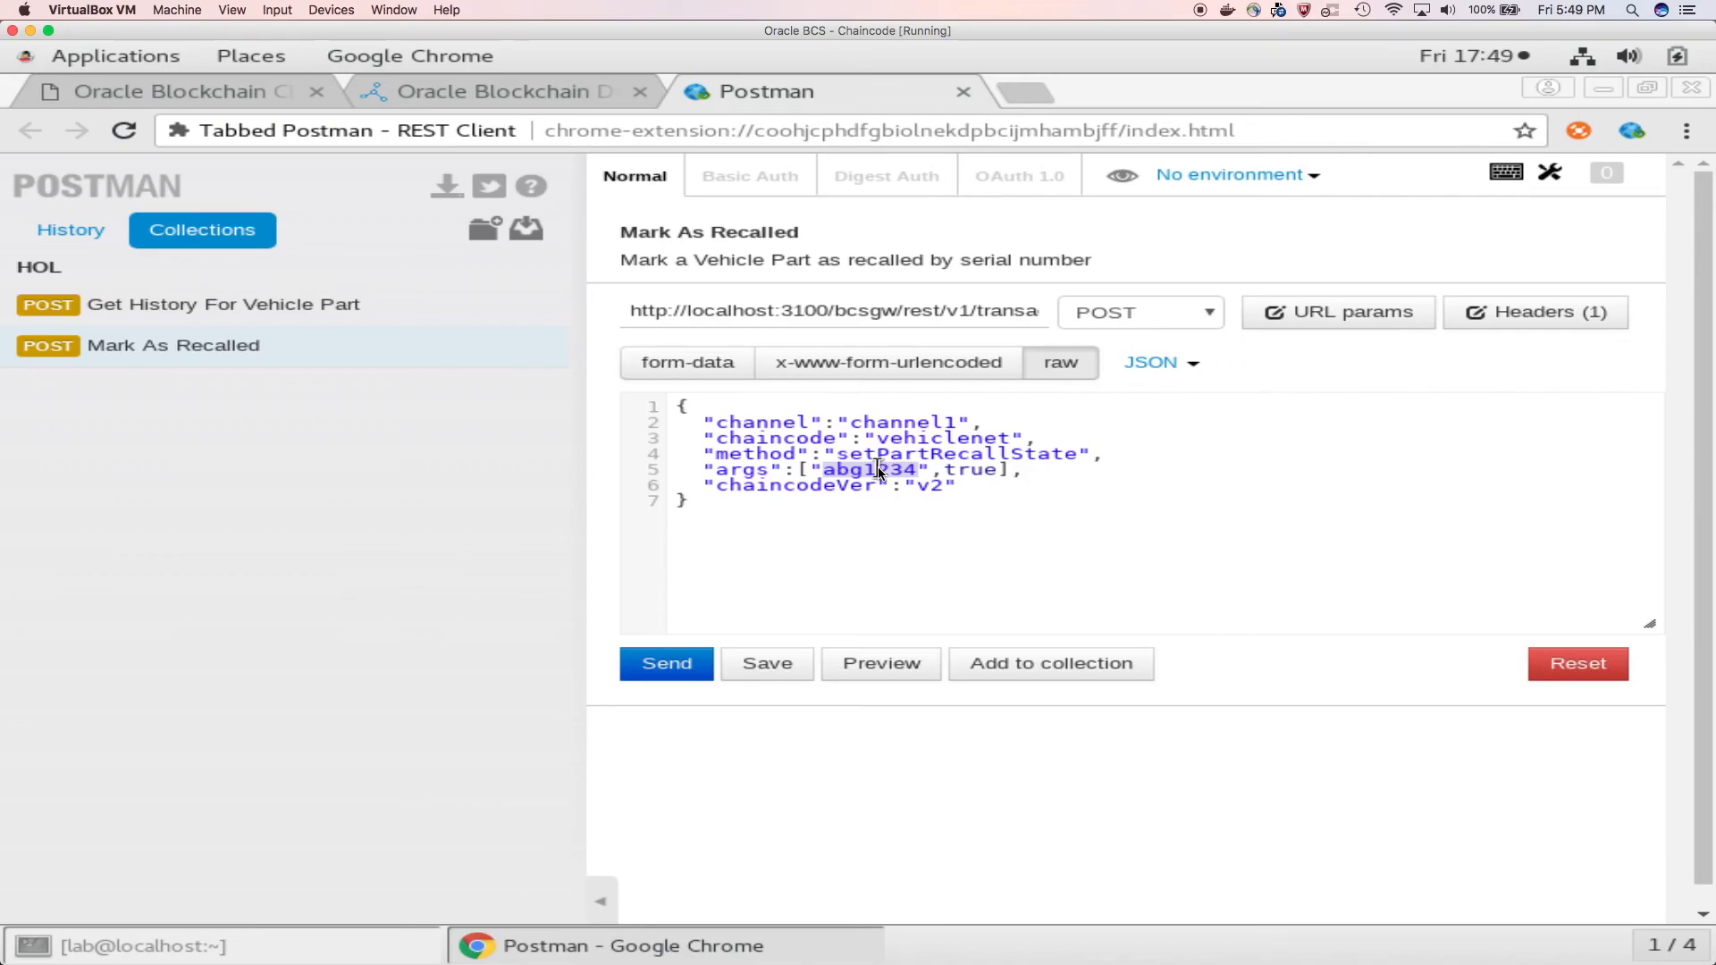
double_click(964, 472)
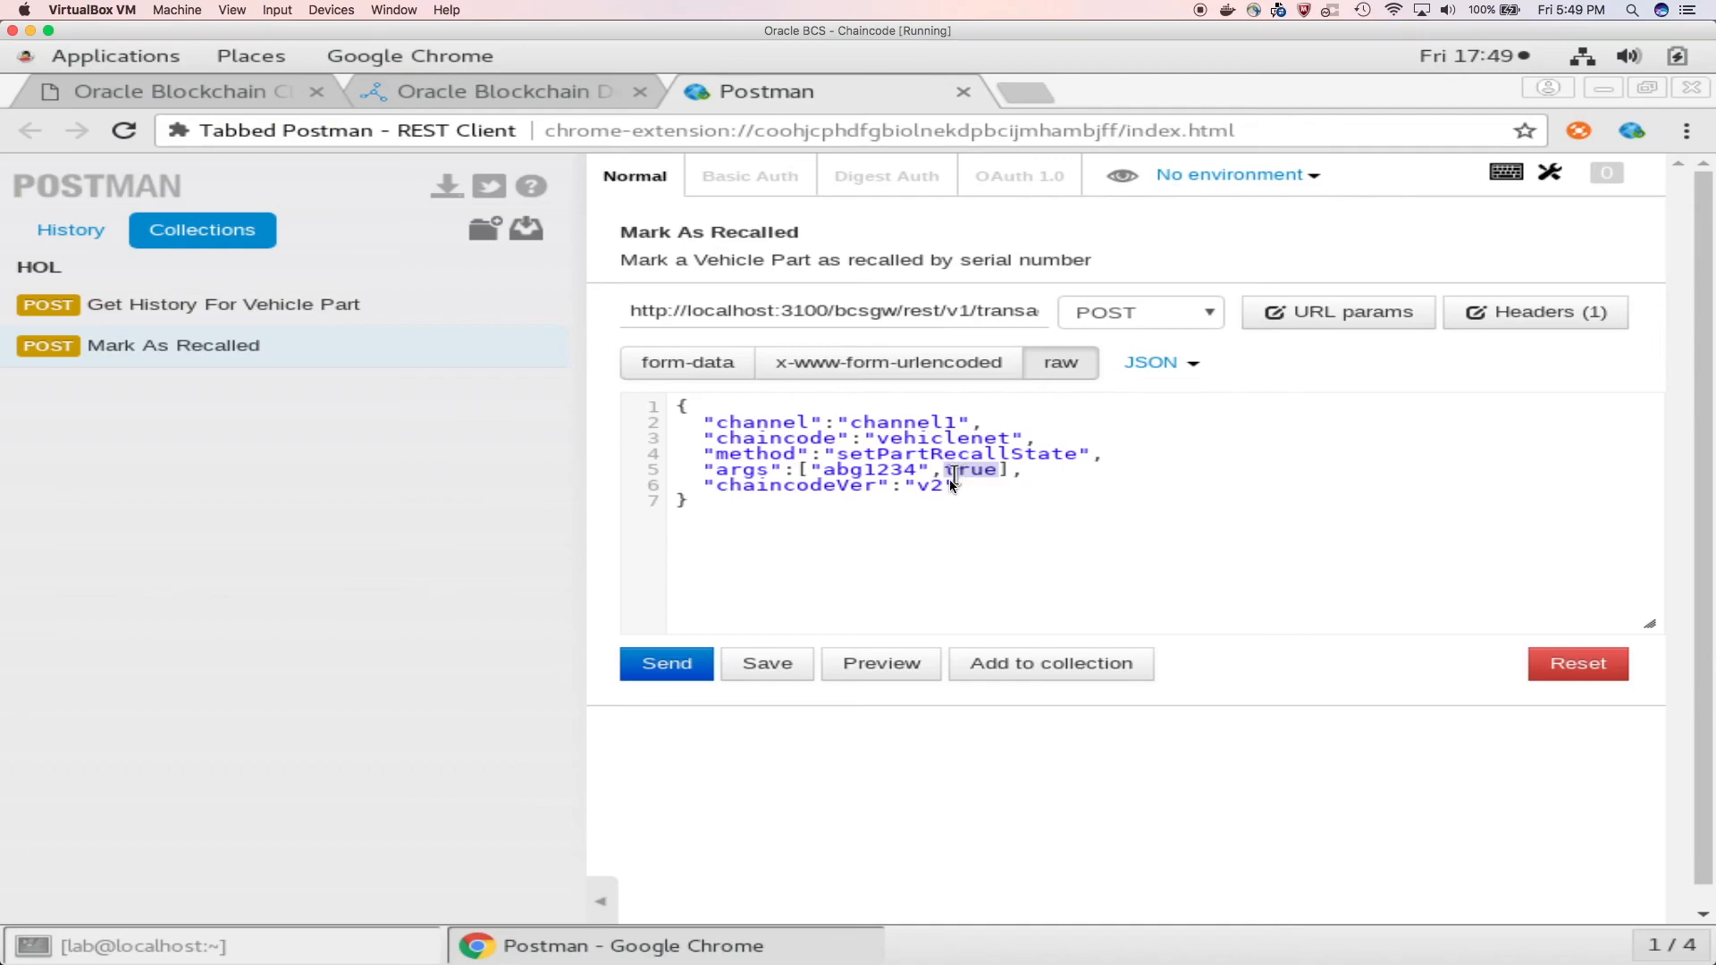
click(946, 487)
click(688, 664)
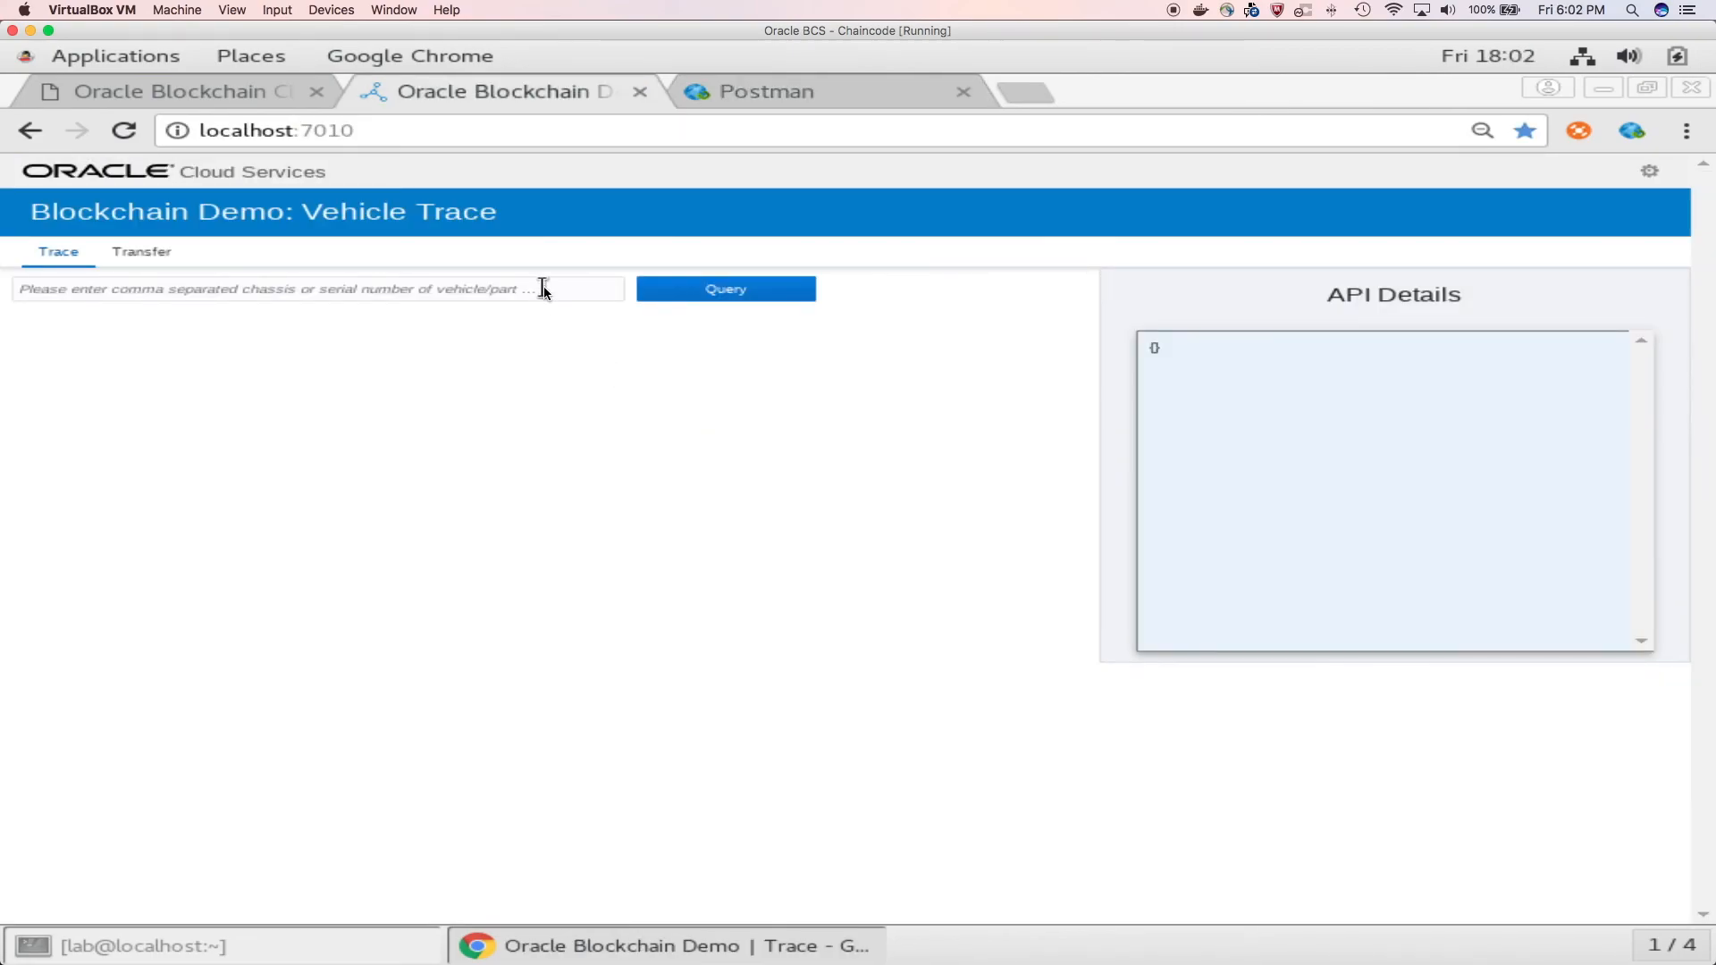
Step: Query the Vehicle Trace demo for part abg1234 and scroll through its transaction history in the API details
text(a)
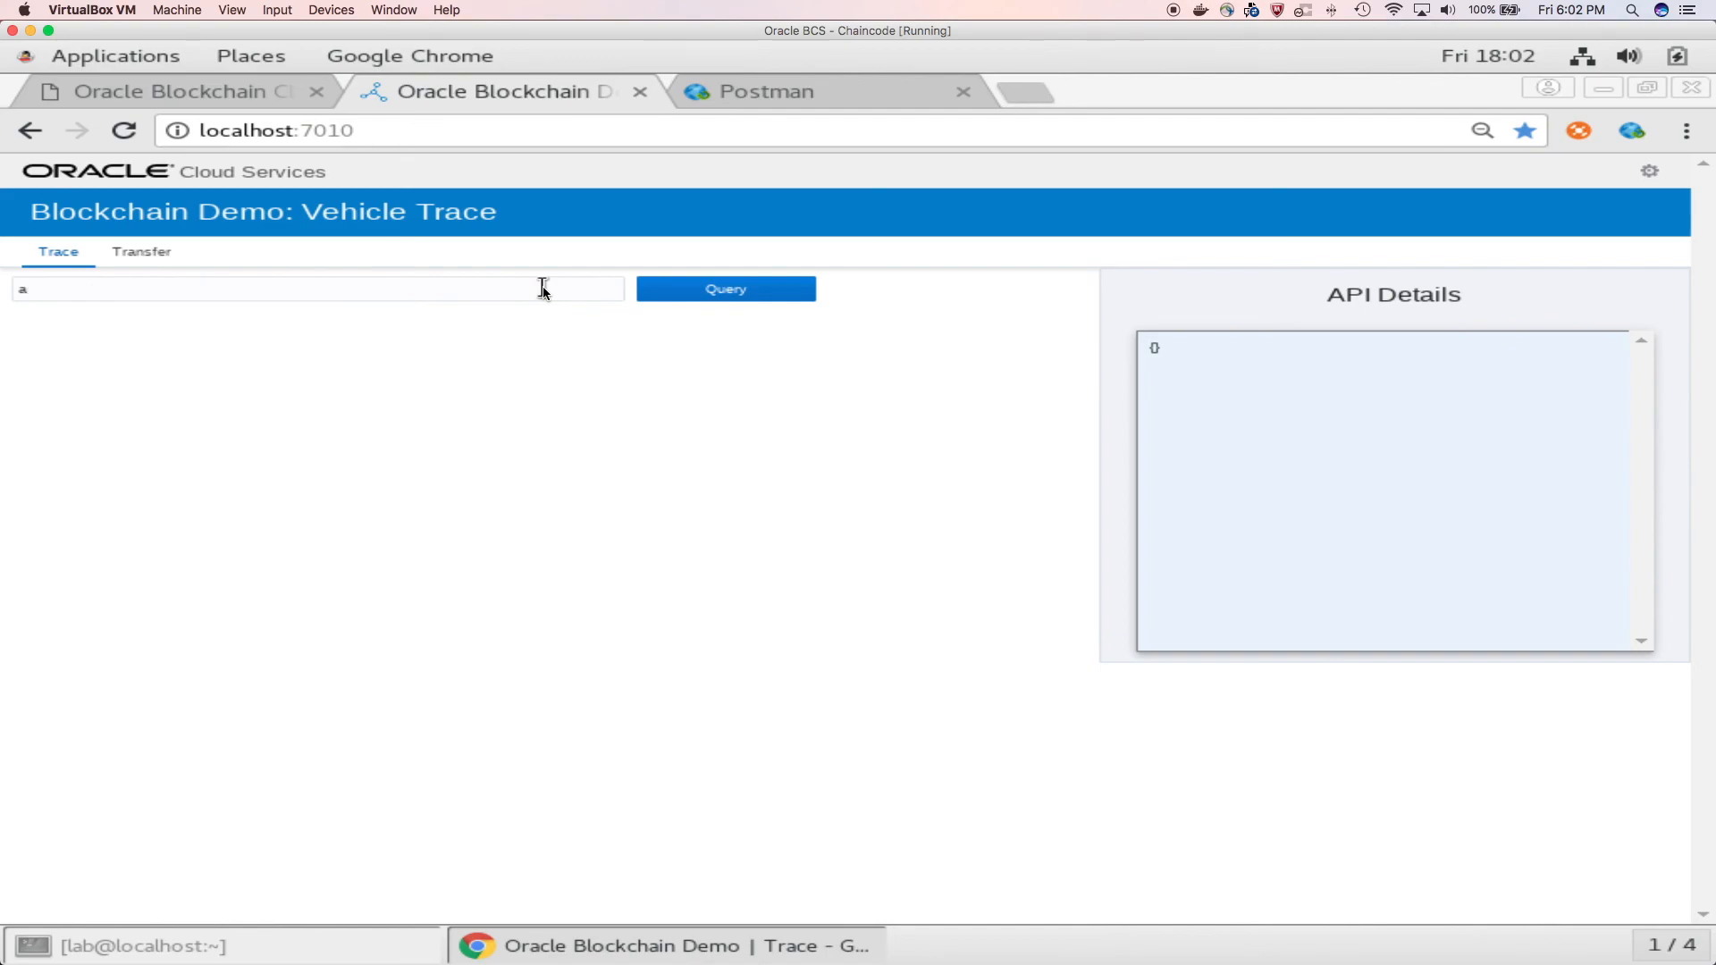
text(bg1234)
click(703, 292)
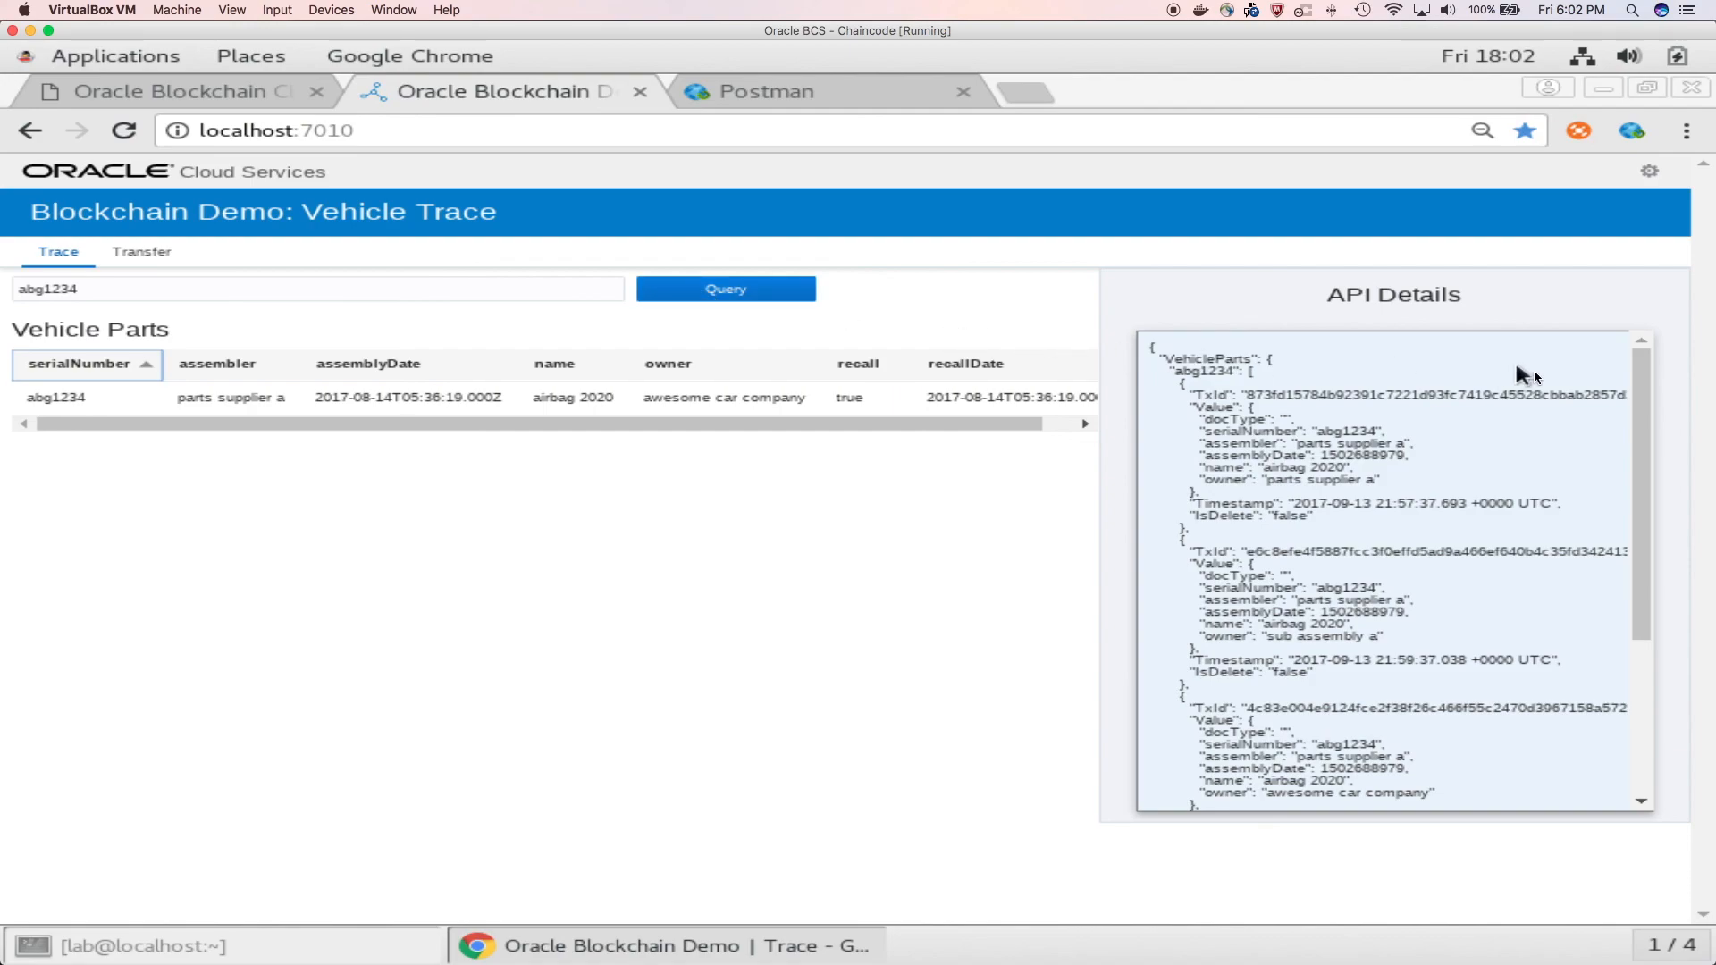
drag(1634, 406, 1631, 587)
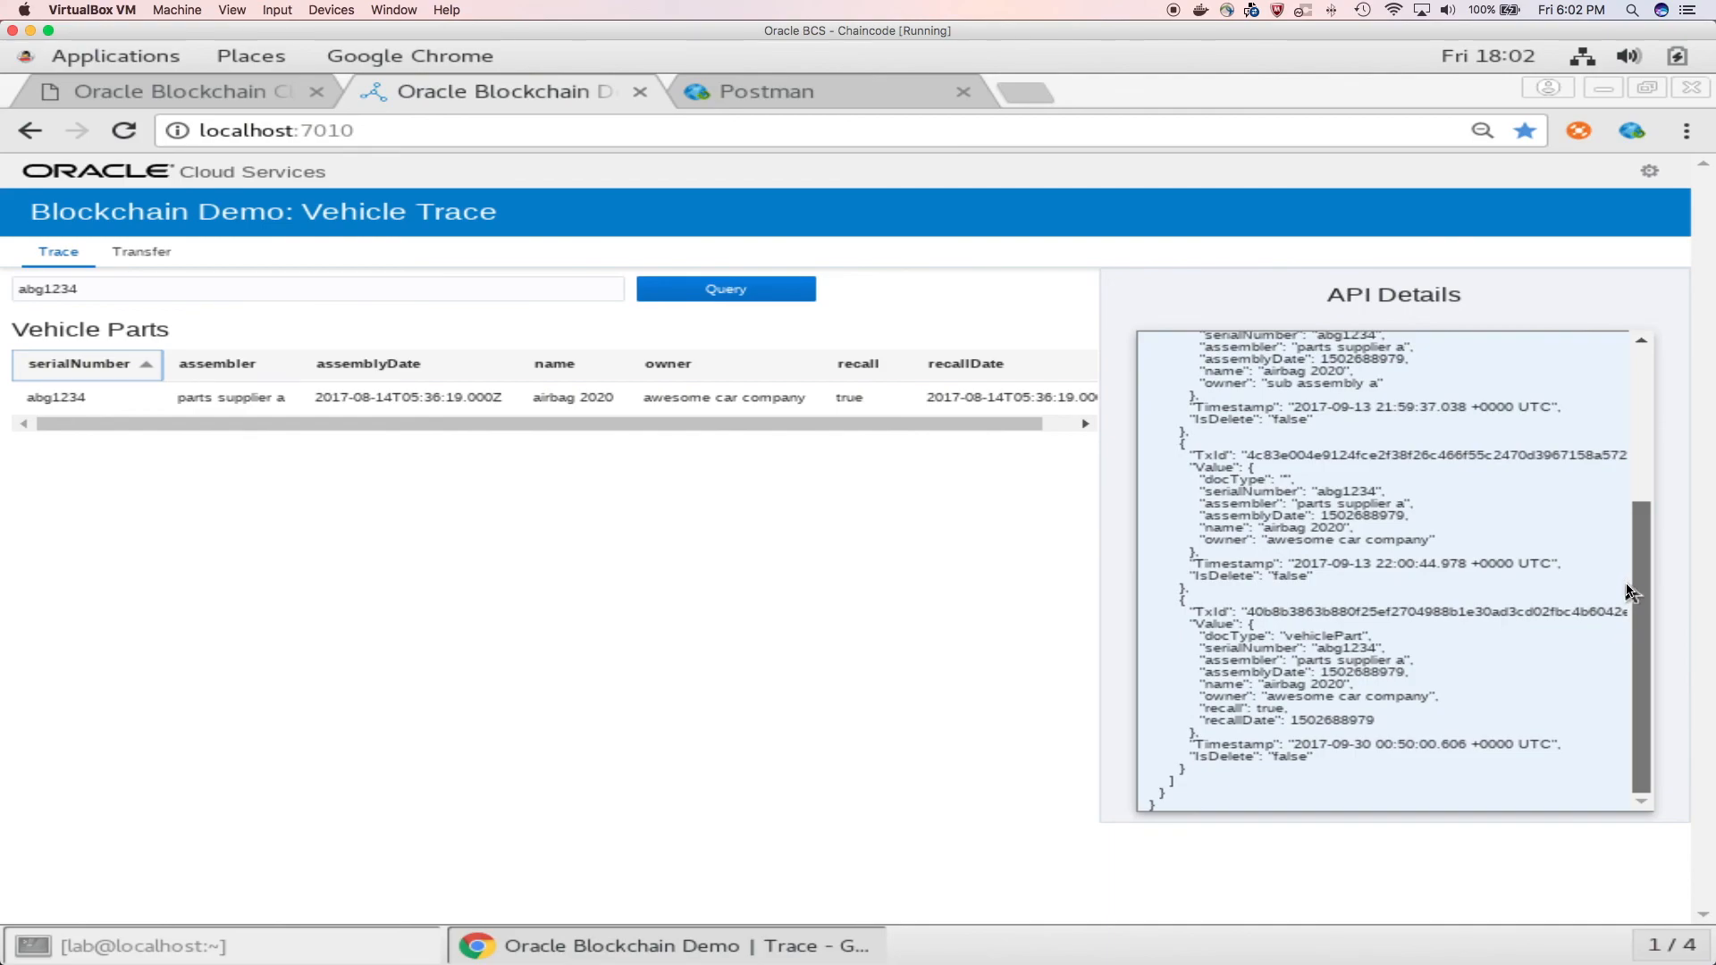